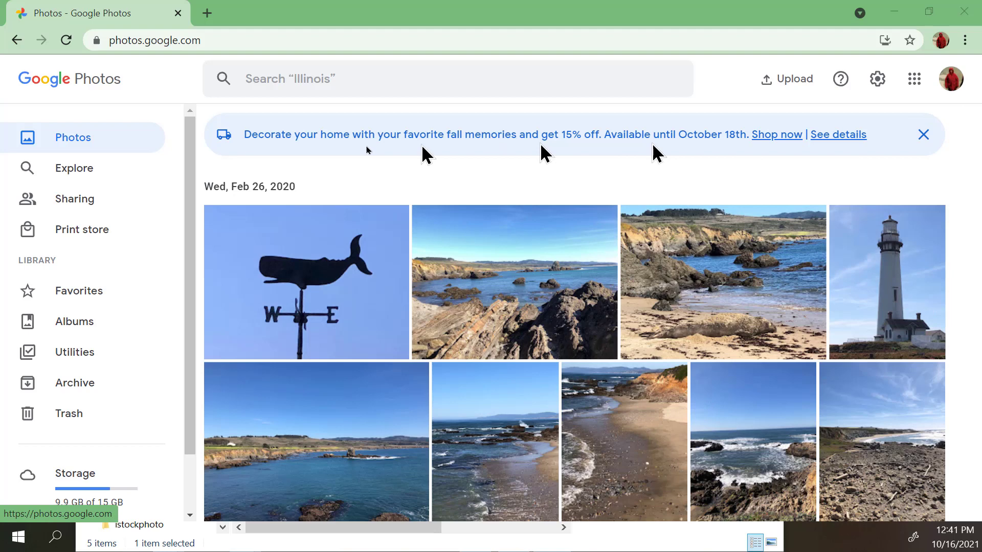
# - Check the signed-in account details, then scrub the timeline back to older photos
pyautogui.click(950, 79)
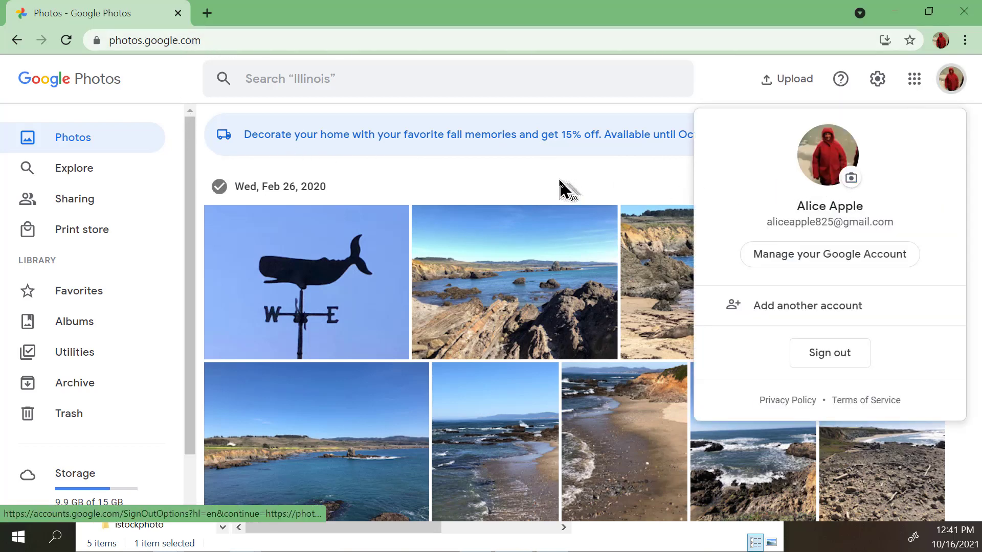
pyautogui.click(555, 187)
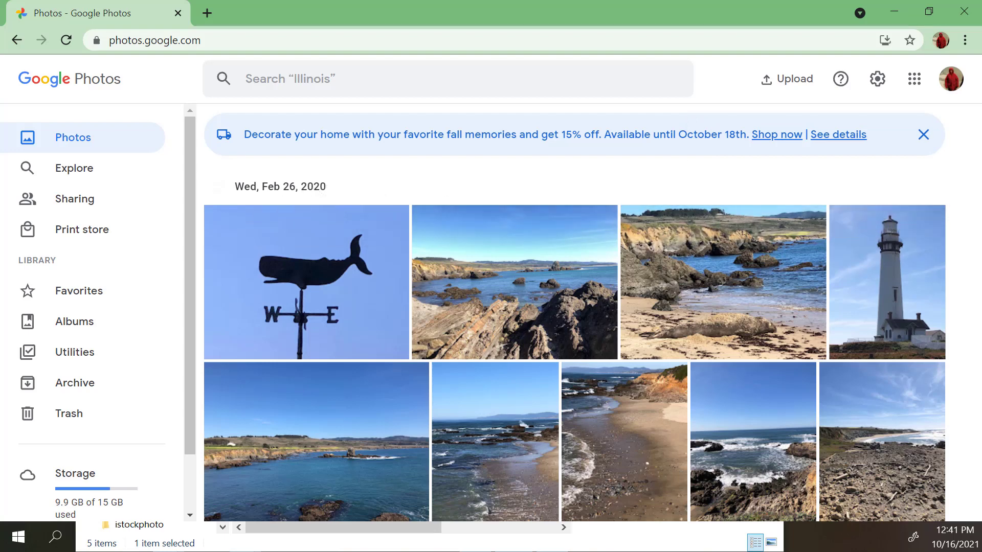
pyautogui.moveTo(972, 210)
pyautogui.moveTo(972, 212); pyautogui.dragTo(973, 534)
# - Browse the older photos, then go to the still-empty Albums page
pyautogui.scroll(-5, 524, 225)
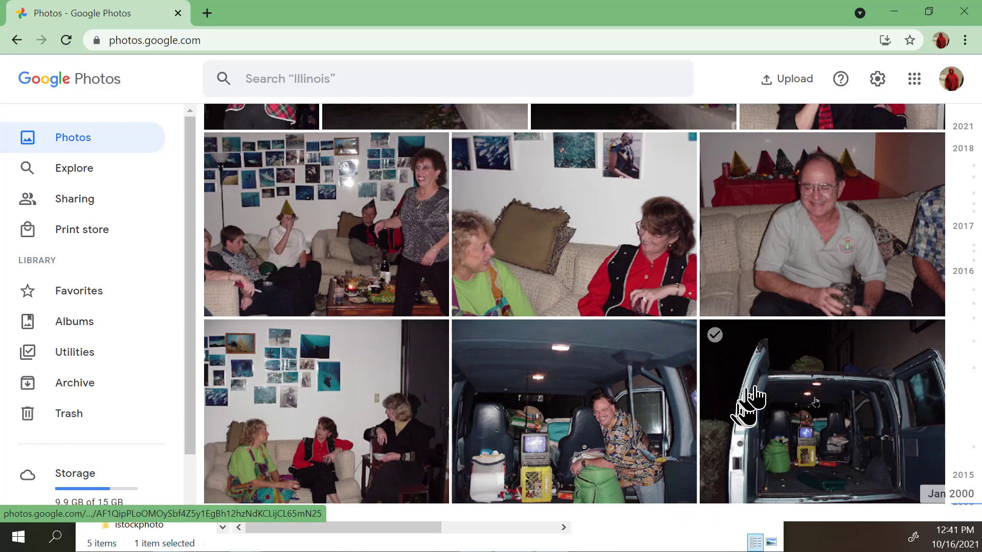
pyautogui.scroll(10, 460, 353)
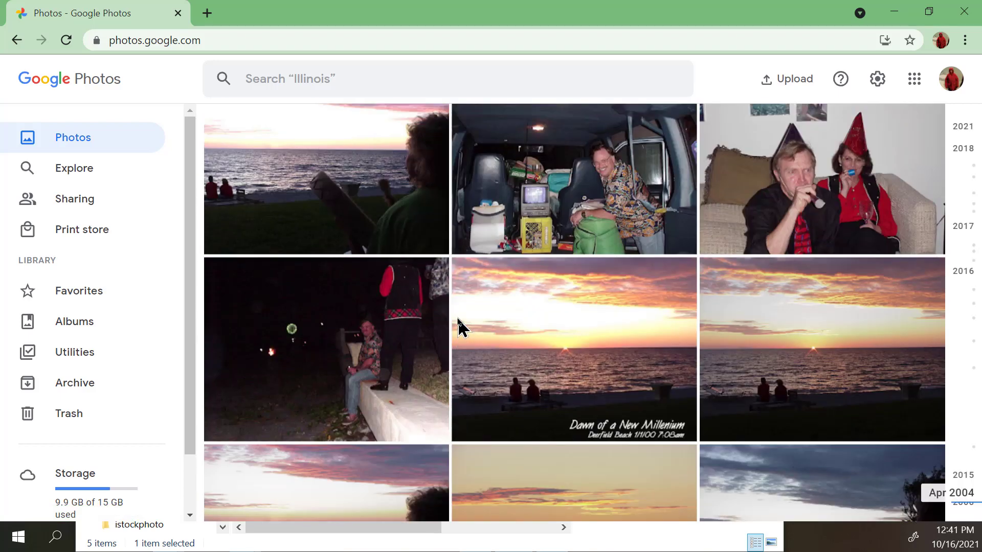
pyautogui.scroll(2, 457, 322)
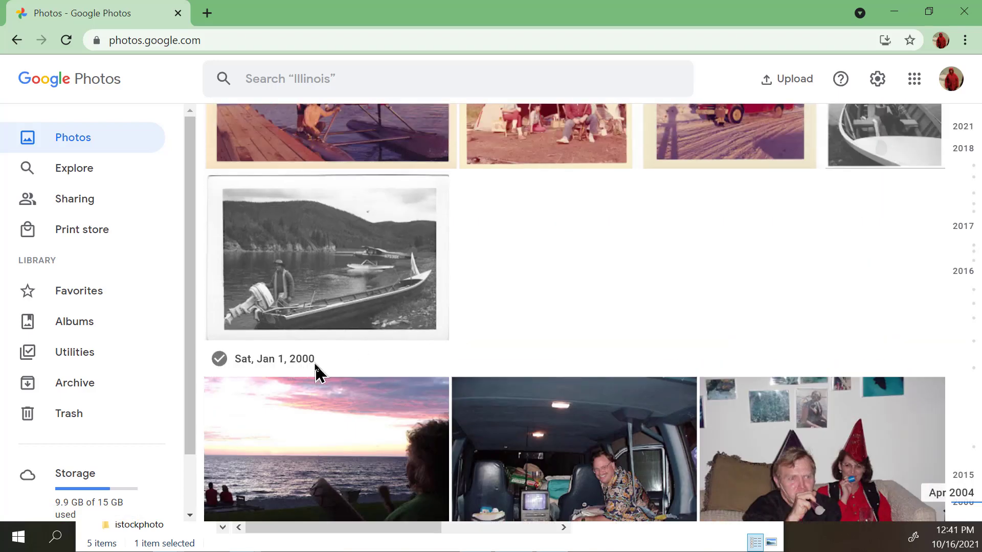
pyautogui.click(63, 323)
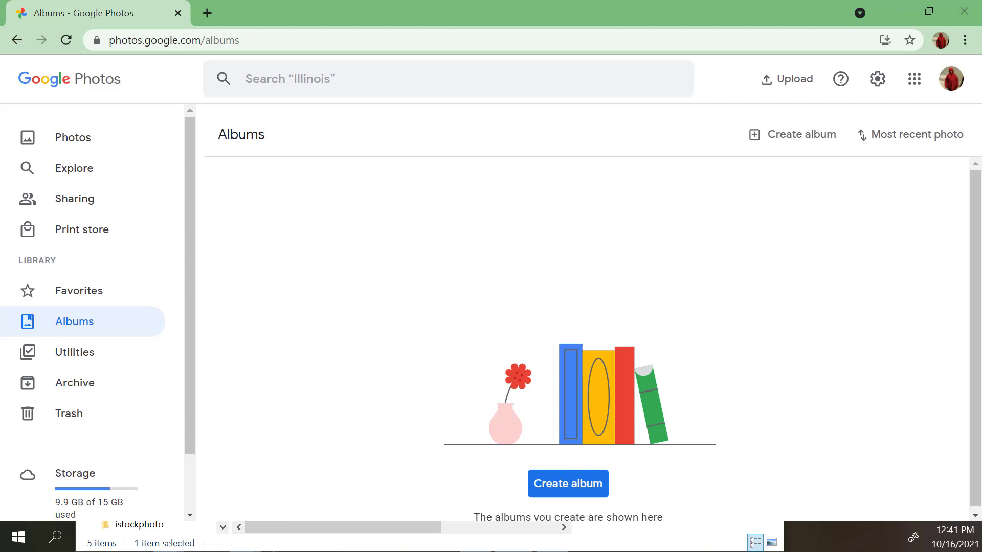
# - Bring File Explorer forward and reposition it, then return from 1966-Alaska-Canada to the Alice Photos folder
pyautogui.click(317, 532)
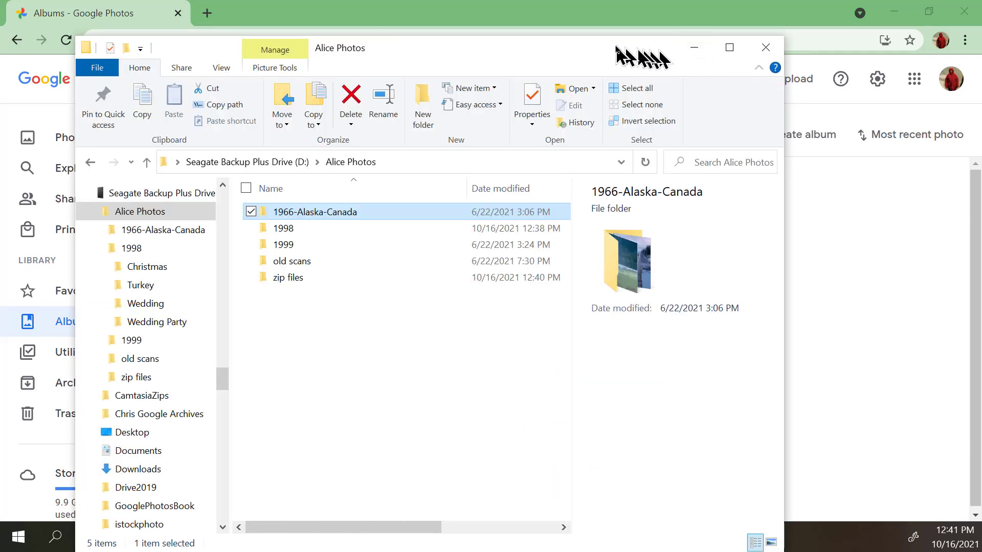
pyautogui.moveTo(621, 51); pyautogui.dragTo(568, 7)
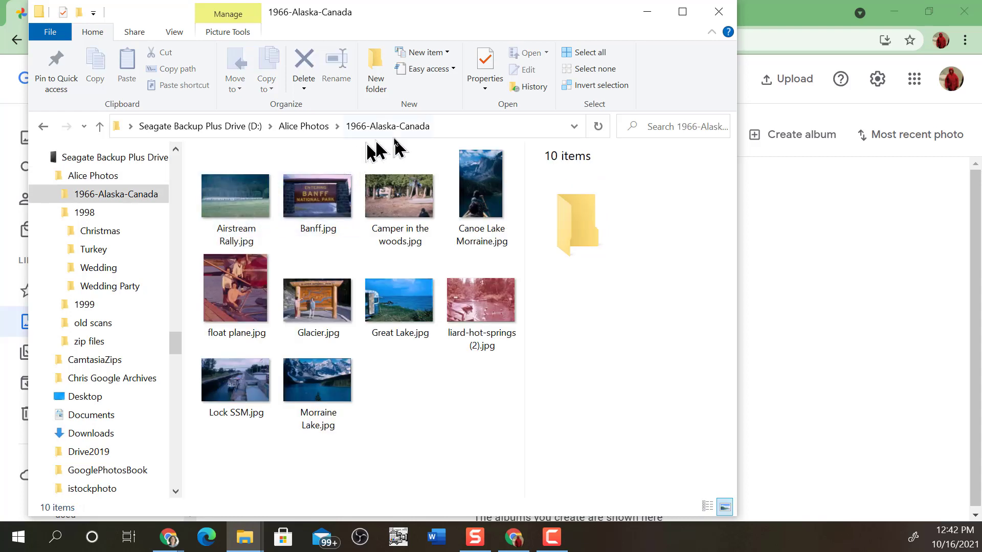
pyautogui.click(305, 127)
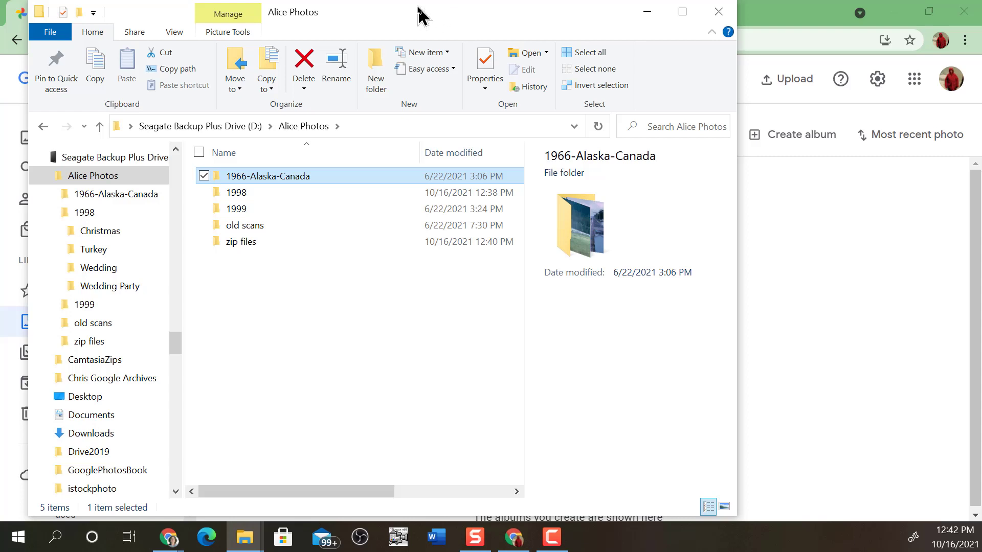
pyautogui.moveTo(418, 15); pyautogui.dragTo(400, 31)
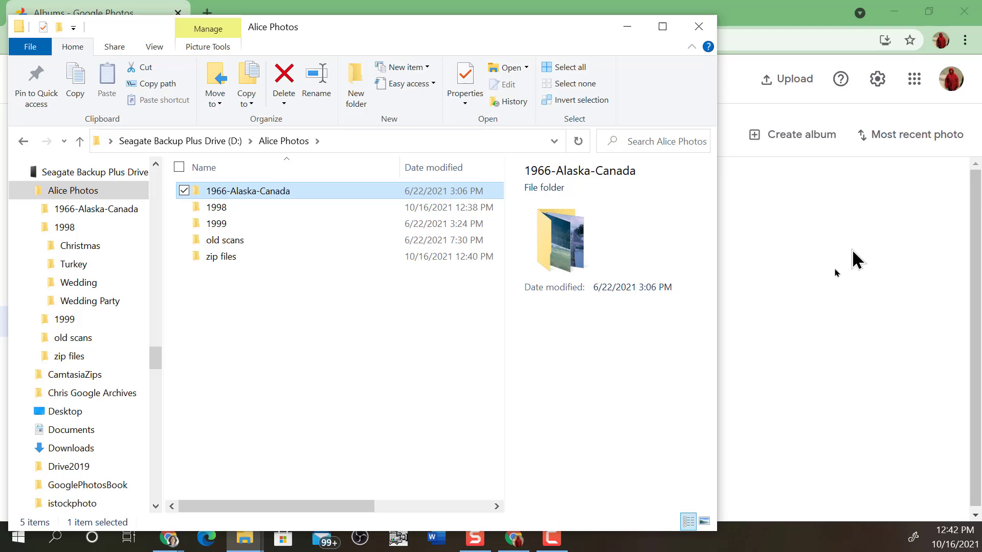
# - Show the Google Photos timeline in a maximized Chrome, then bring the Alice Photos Explorer window on top
pyautogui.click(787, 258)
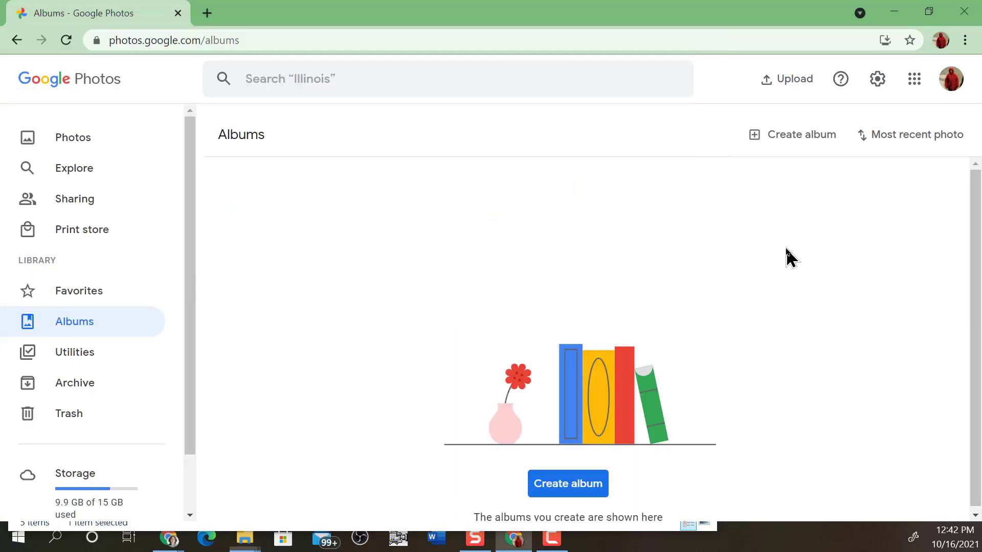
pyautogui.click(66, 151)
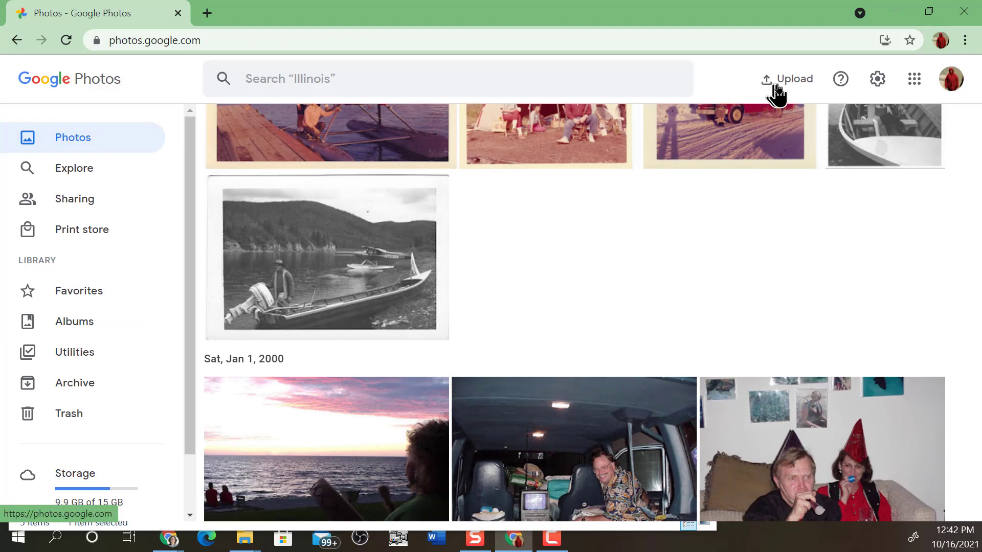
pyautogui.click(929, 14)
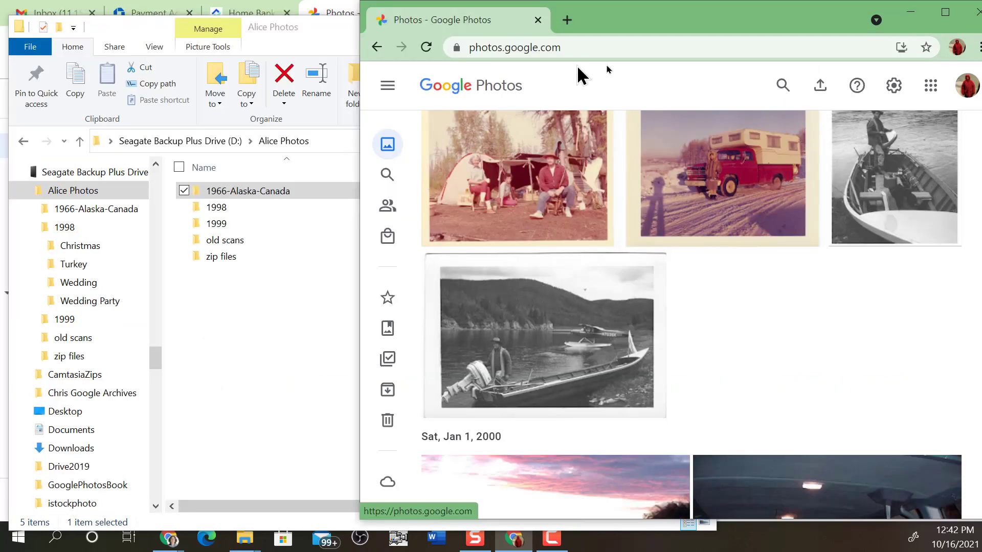
pyautogui.click(945, 11)
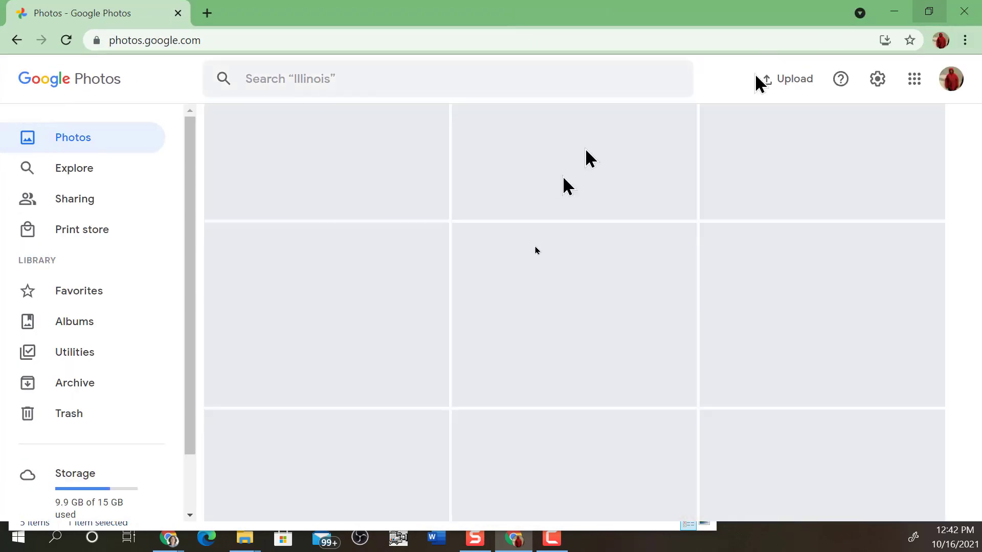
pyautogui.scroll(10, 532, 327)
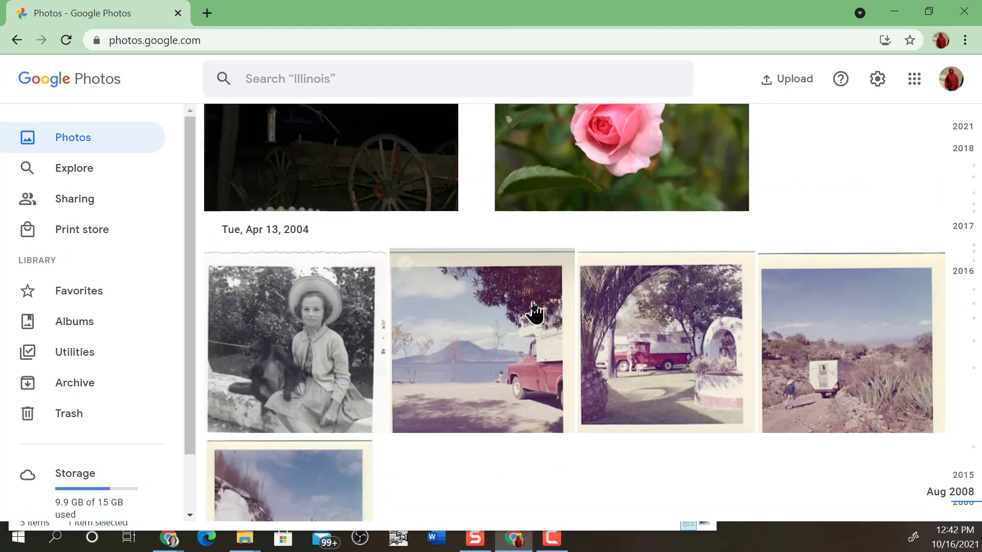
pyautogui.click(245, 546)
pyautogui.click(165, 491)
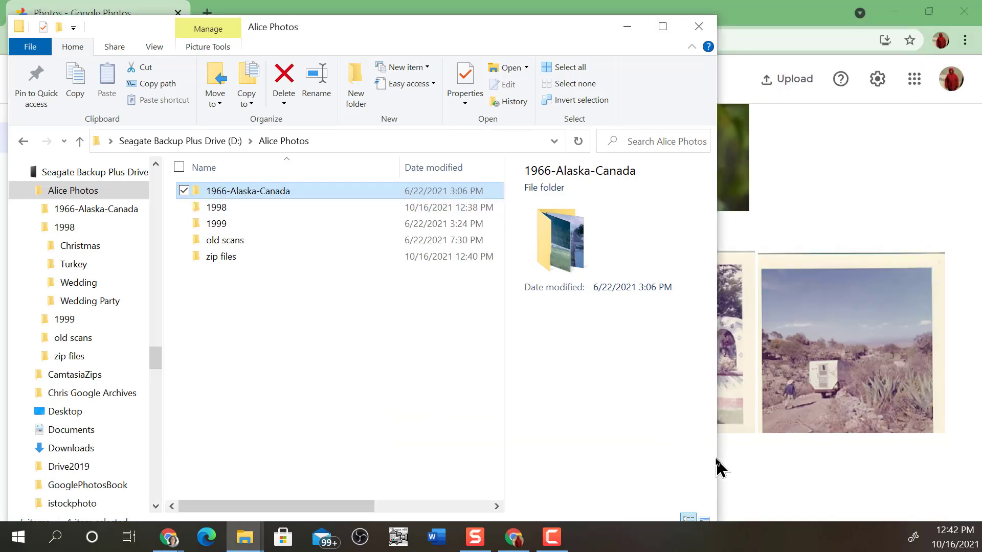
# - Drag the 1966-Alaska-Canada folder onto Google Photos, uploading 10 photos and skipping Thumbs.db
pyautogui.moveTo(717, 468); pyautogui.dragTo(446, 460)
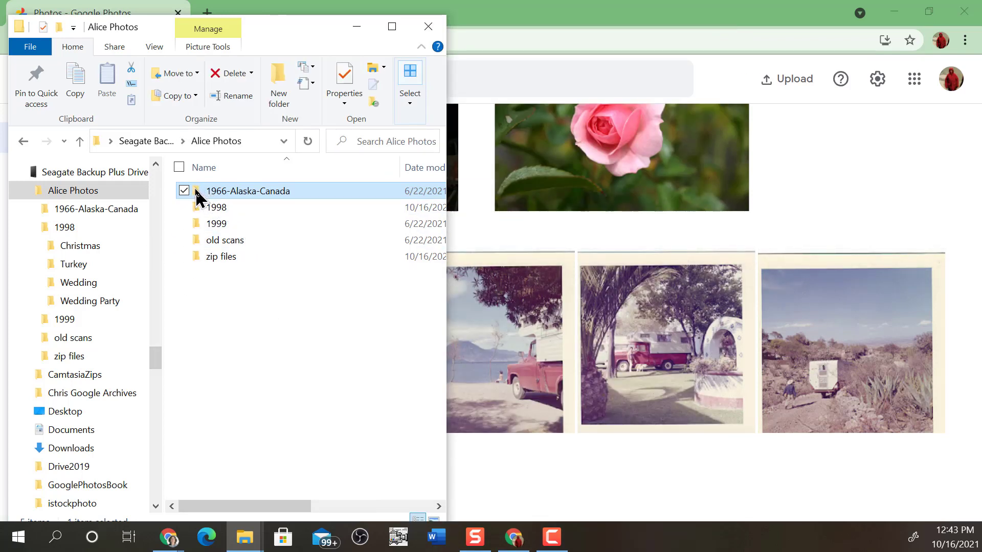
pyautogui.moveTo(197, 192); pyautogui.dragTo(653, 262)
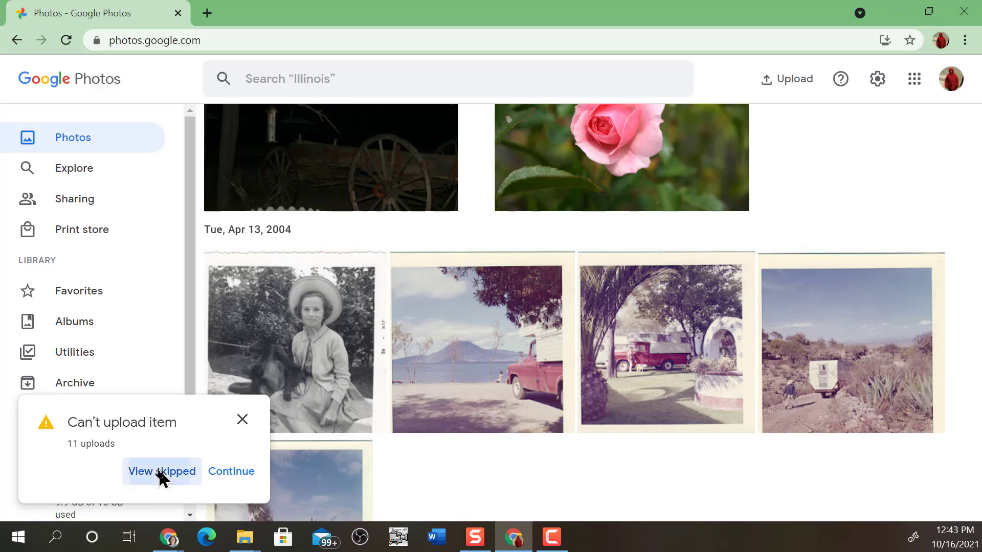
pyautogui.click(161, 473)
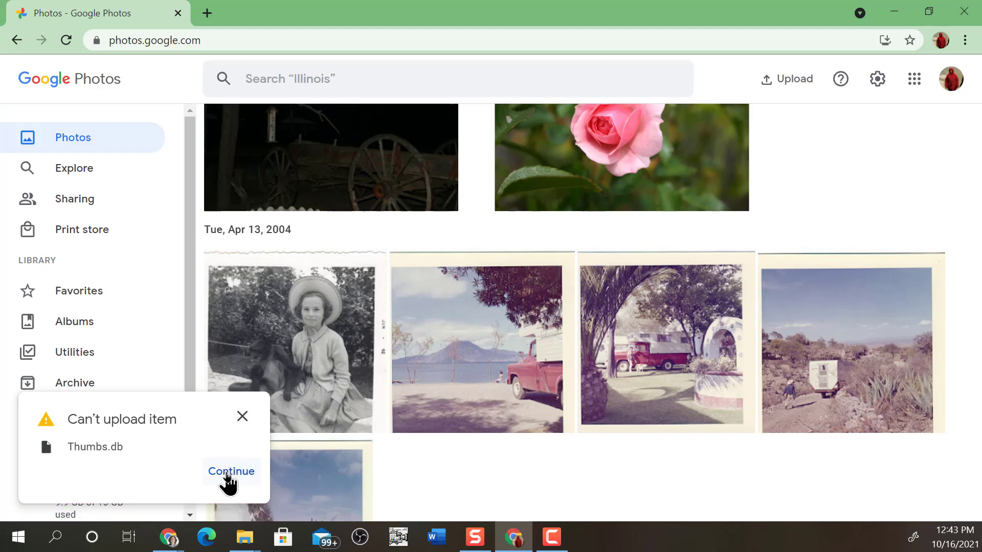
pyautogui.click(227, 474)
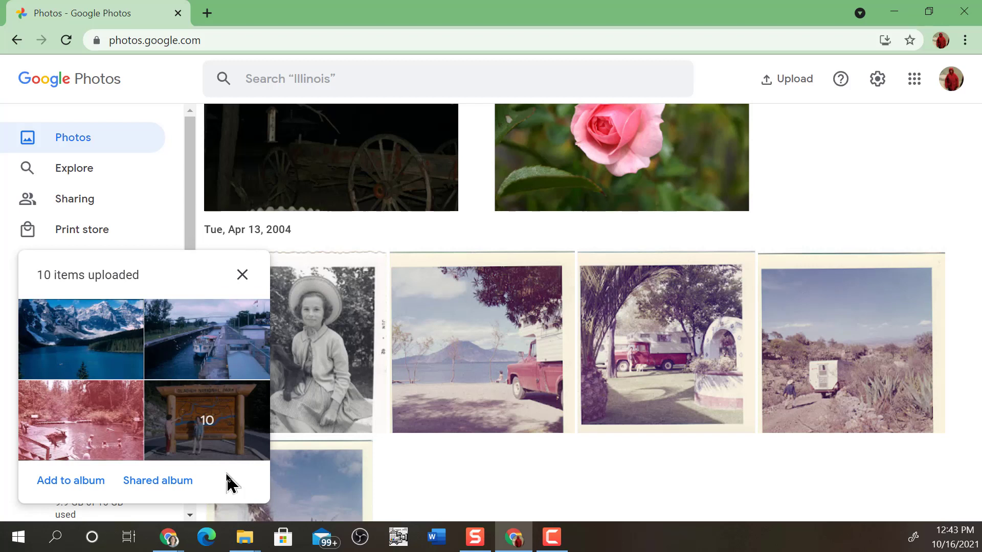
# - Put the uploaded trip photos into a new album titled '1966 Alaska Canada'
pyautogui.click(74, 484)
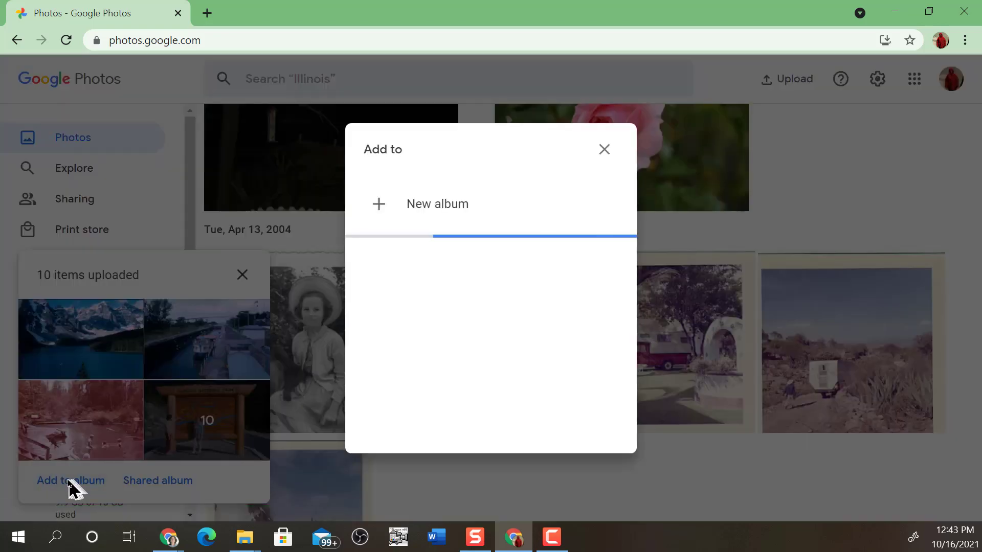
pyautogui.click(409, 203)
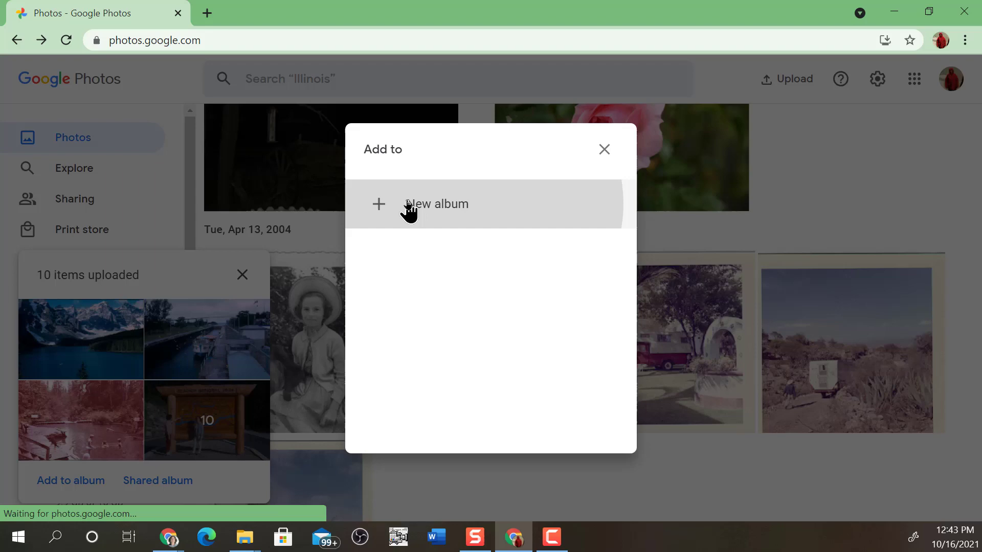
pyautogui.write('1966 Alaska Canada')
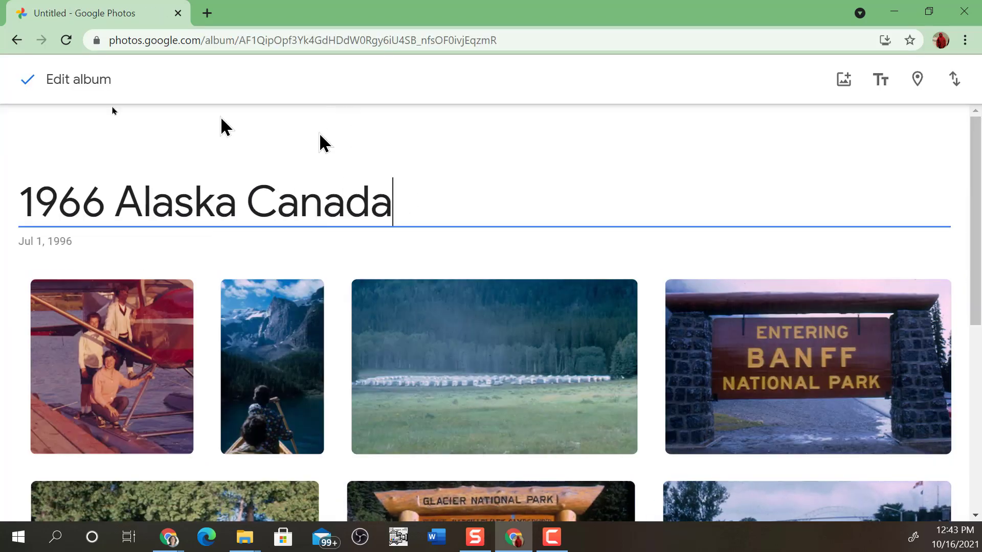
pyautogui.click(28, 81)
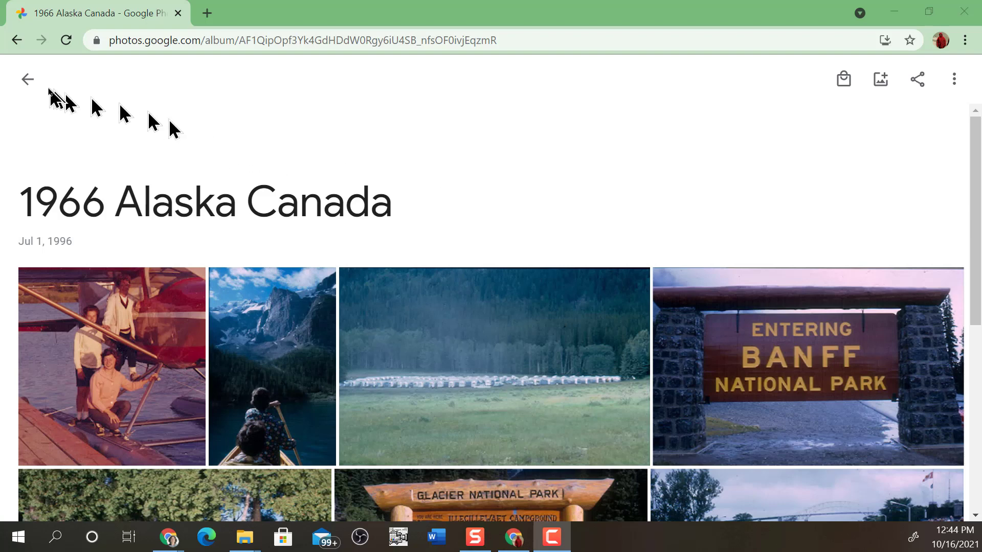
# - Leave the album, briefly reopen 1966 Alaska Canada from the sidebar, and return to the library
pyautogui.click(28, 80)
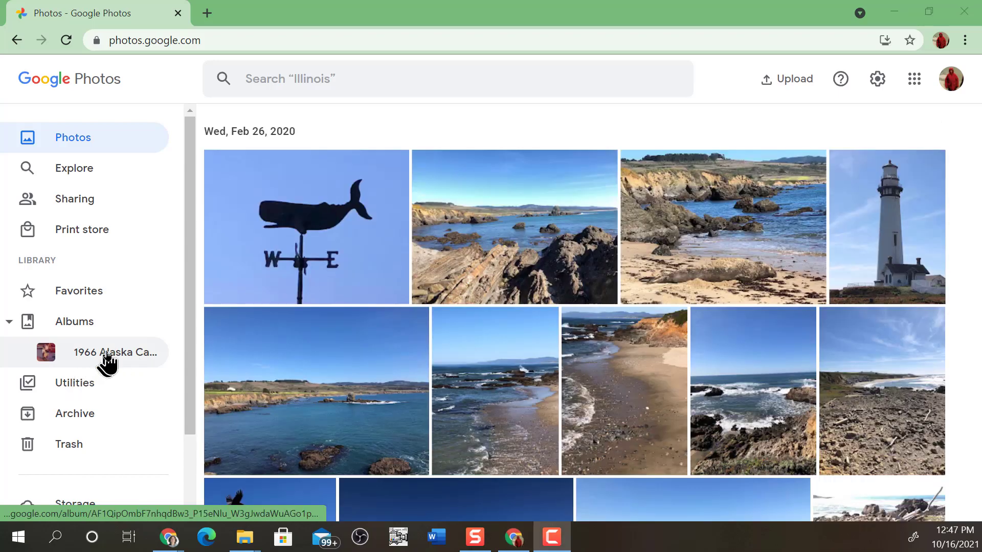
pyautogui.click(106, 353)
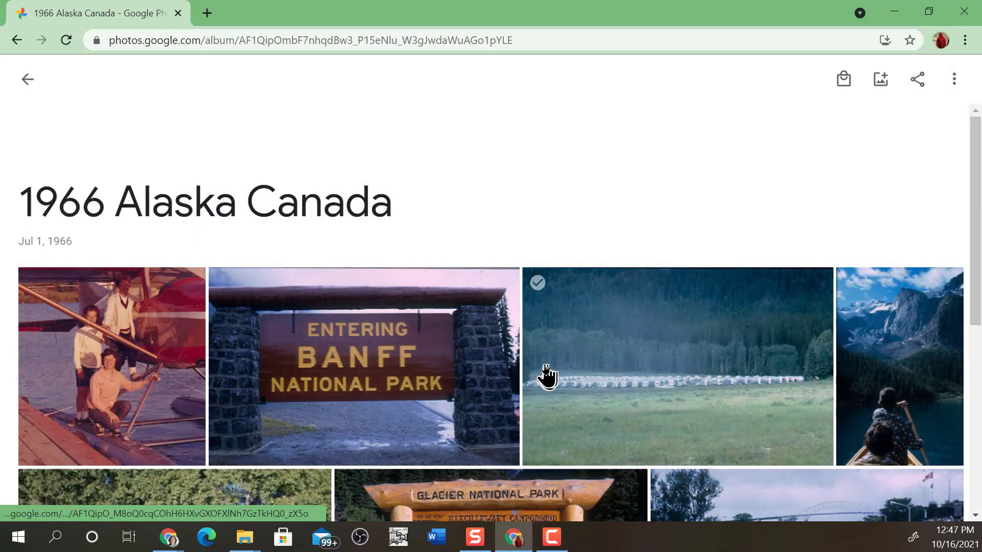
pyautogui.scroll(-7, 544, 379)
pyautogui.scroll(7, 544, 381)
pyautogui.click(27, 80)
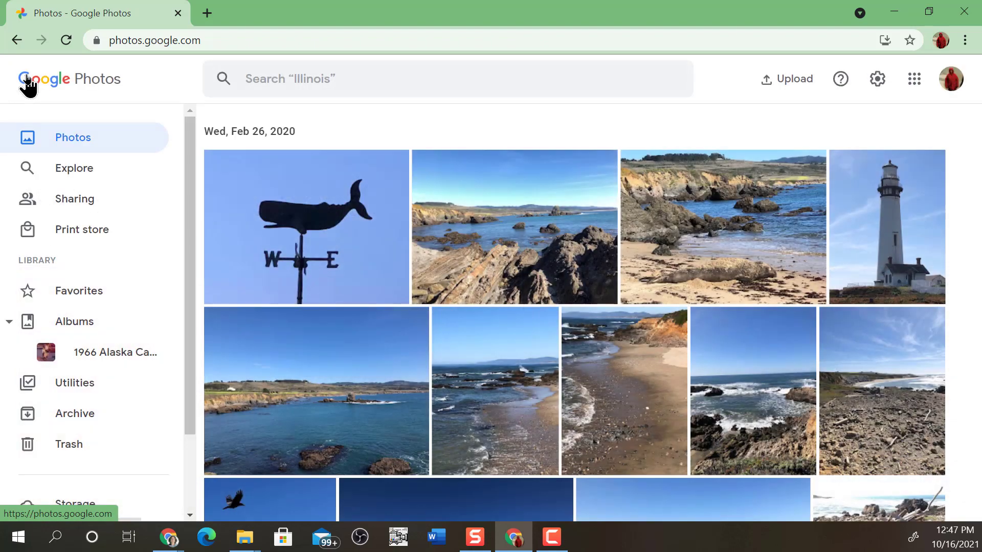
# - Scroll the library timeline to the trip photos dated Fri, Jul 1, 1966
pyautogui.scroll(-5, 854, 240)
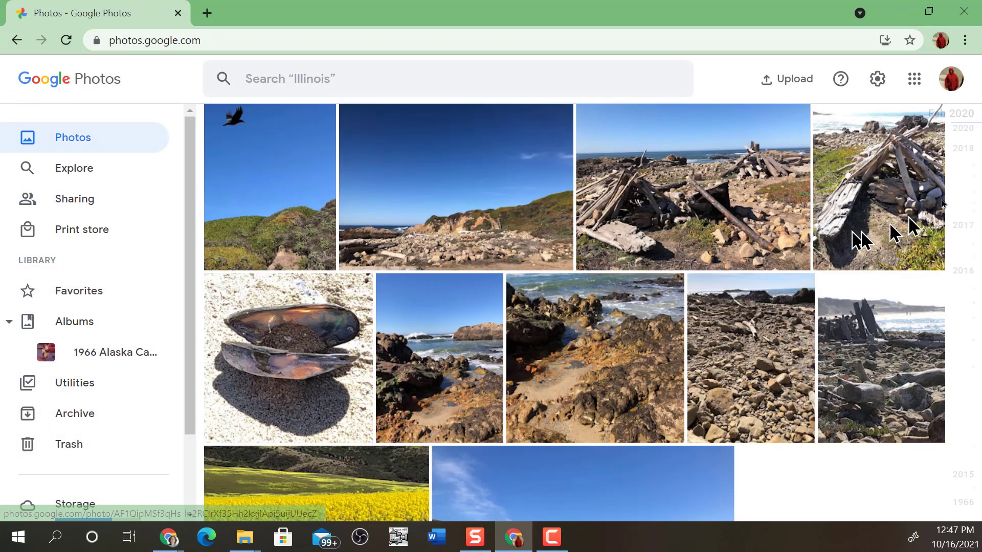
pyautogui.moveTo(966, 193); pyautogui.dragTo(961, 493)
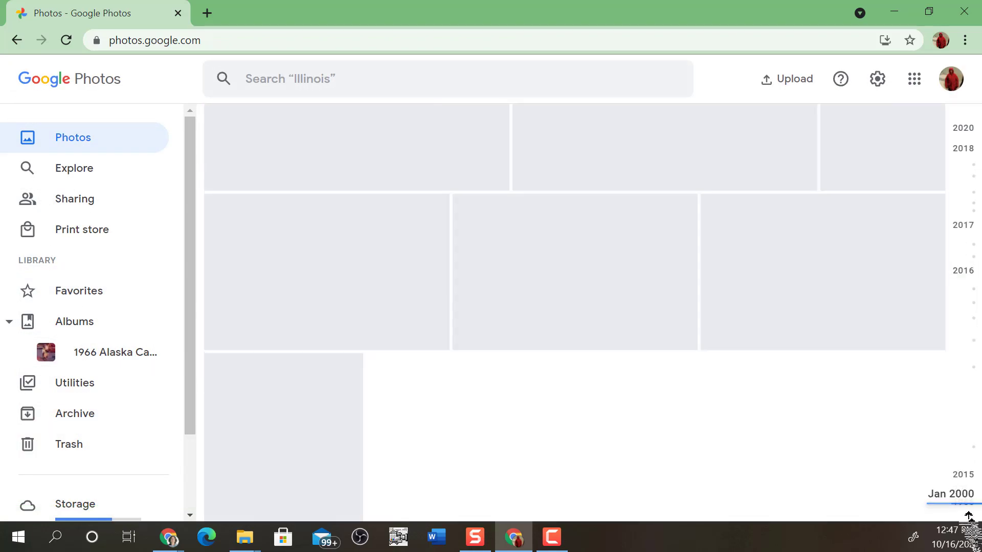
pyautogui.scroll(4, 453, 424)
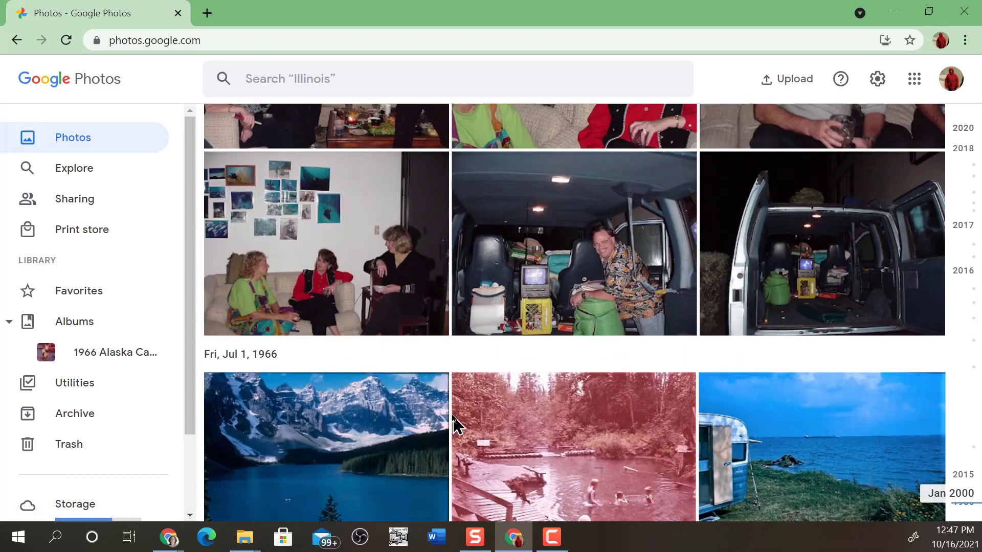
pyautogui.scroll(-6, 522, 450)
pyautogui.scroll(-5, 522, 450)
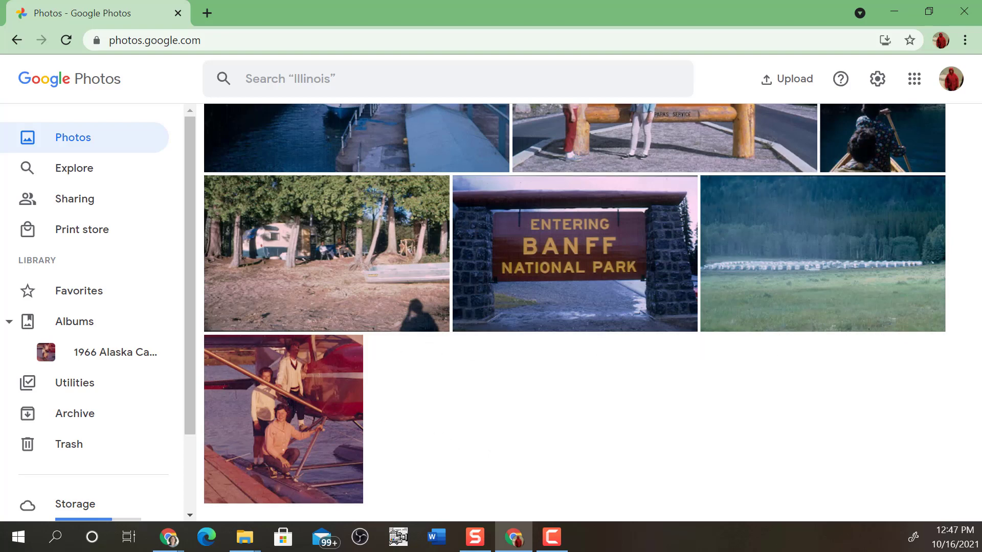
# - Try dragging the whole 1998 folder onto Google Photos, then bring the Alice Photos window back
pyautogui.hotkey('alt', 'Tab')
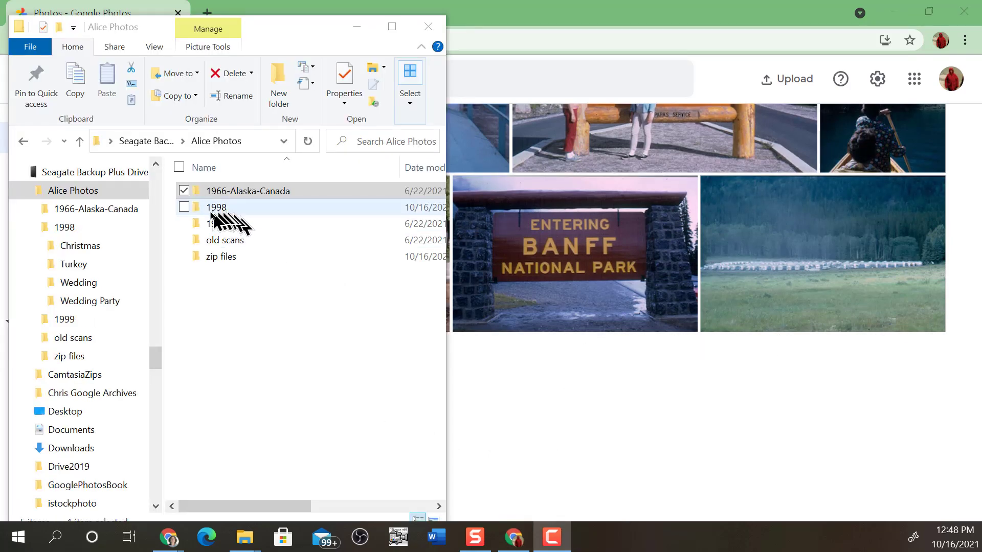
pyautogui.moveTo(198, 204); pyautogui.dragTo(621, 398)
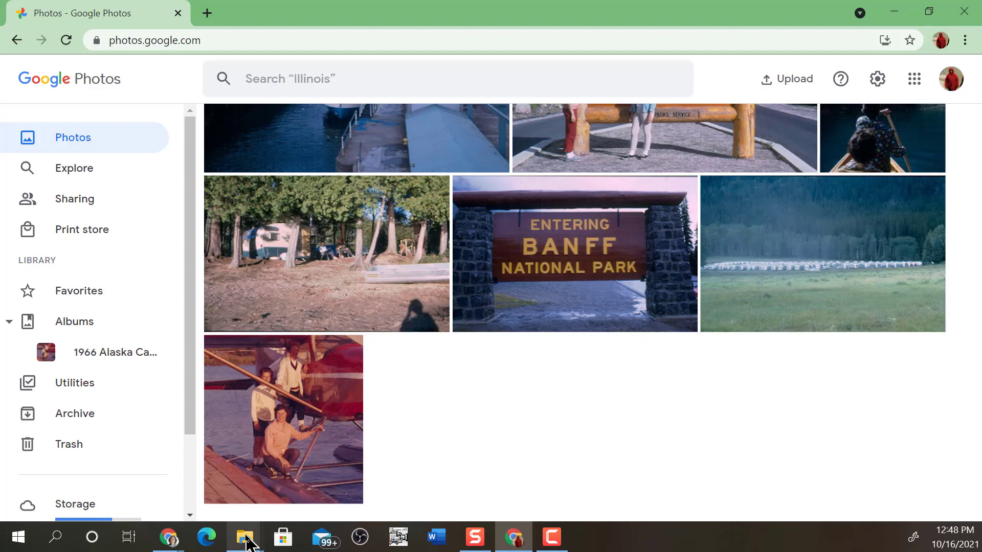
pyautogui.moveTo(247, 543)
pyautogui.click(163, 491)
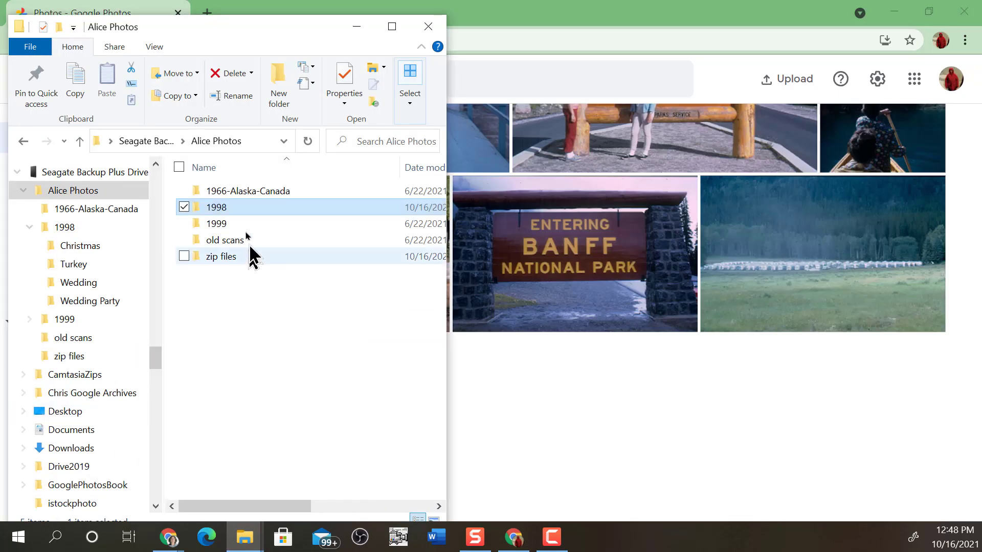
# - Open the 1998 folder, check the Christmas subfolder's photos, and return to 1998
pyautogui.doubleClick(225, 209)
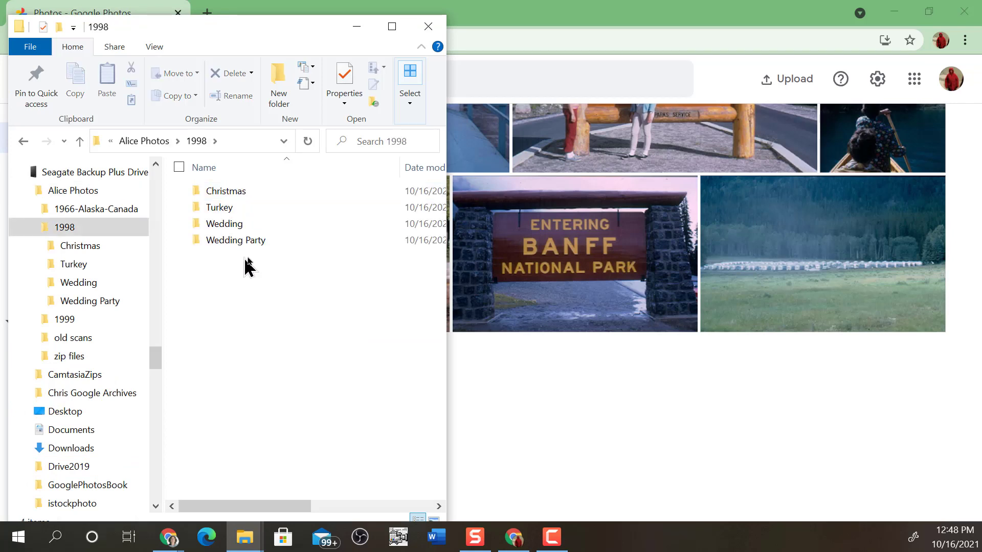
pyautogui.click(218, 195)
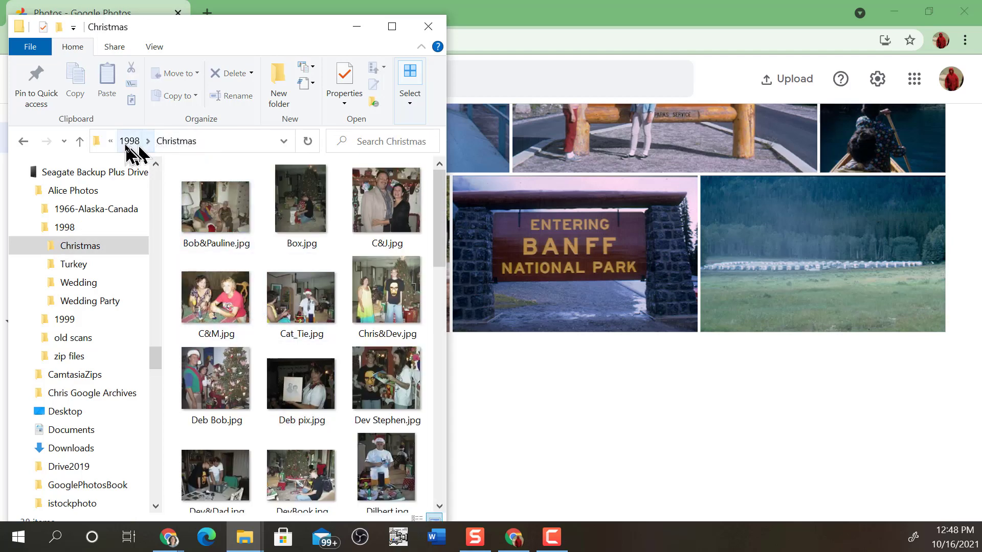
pyautogui.click(129, 141)
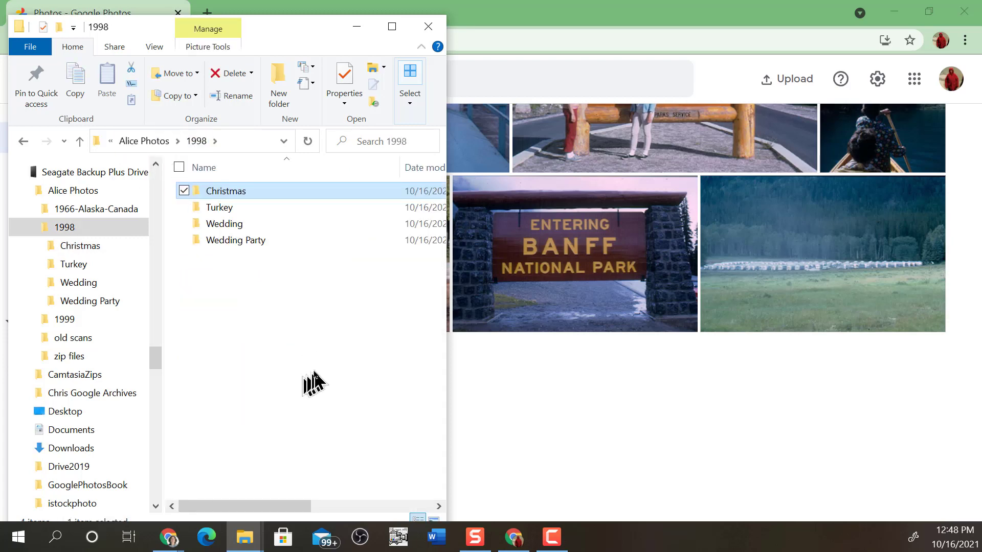
# - Upload the Christmas folder's 38 photos into a new '1998 Christmas' album, then return to the library
pyautogui.moveTo(192, 185); pyautogui.dragTo(633, 428)
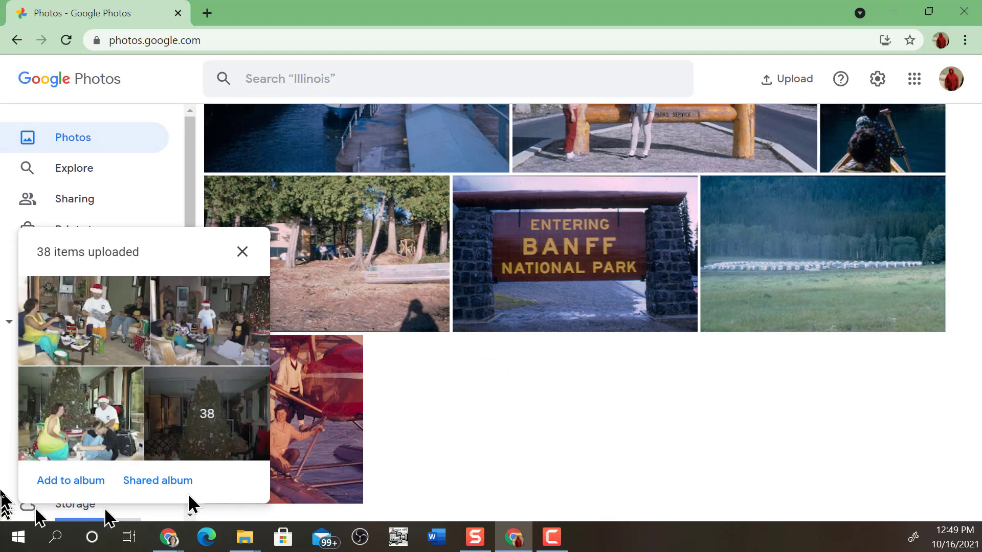
pyautogui.click(78, 484)
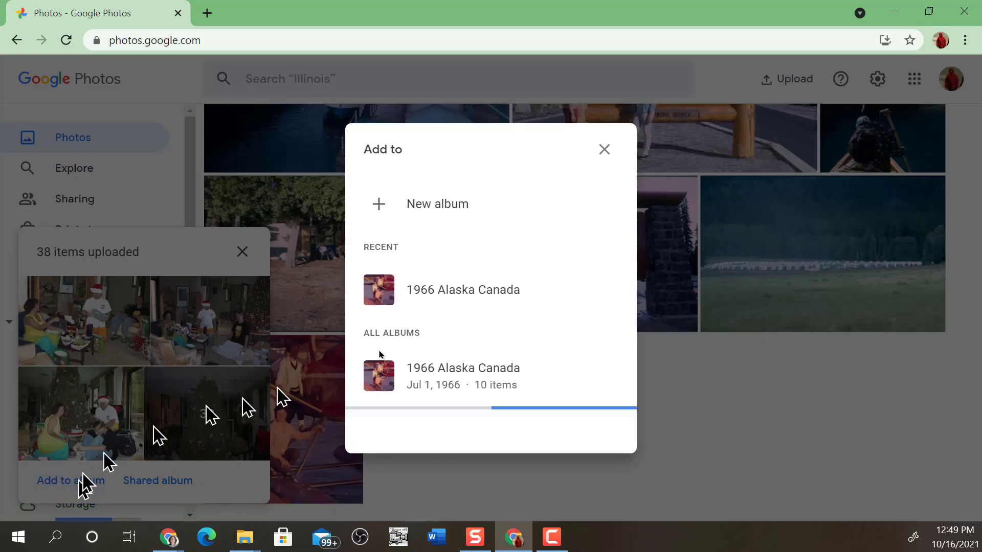
pyautogui.click(433, 206)
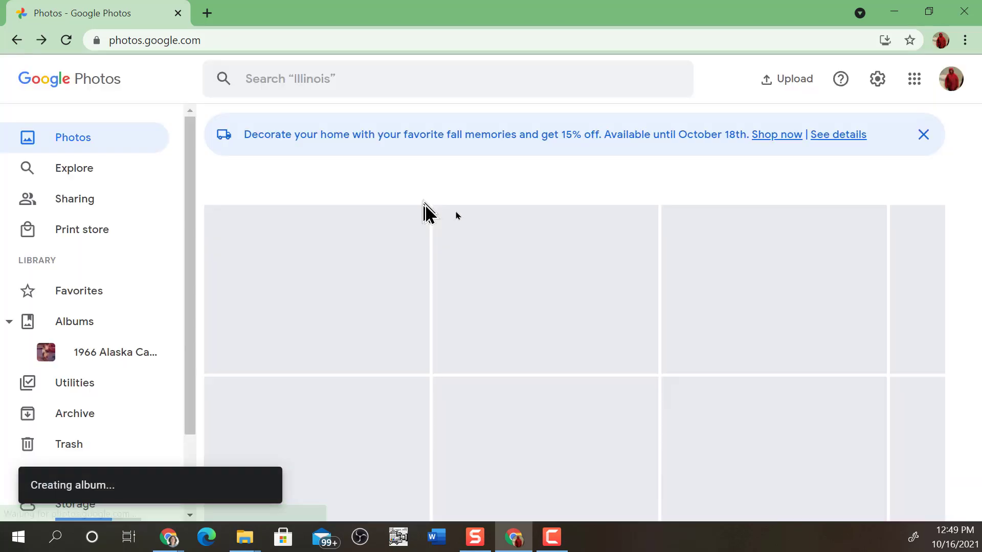
pyautogui.write('1998 Christmas')
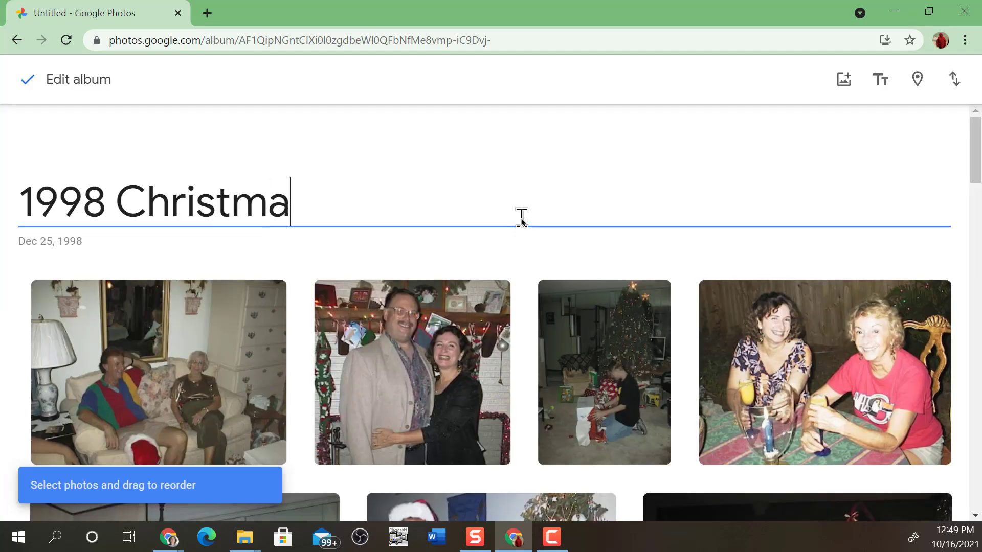
pyautogui.click(27, 79)
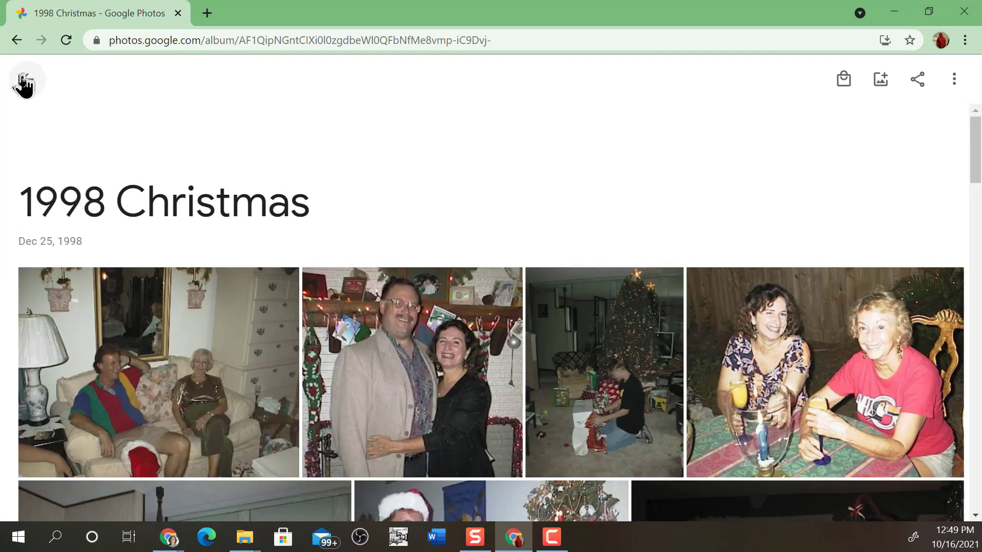
pyautogui.click(26, 80)
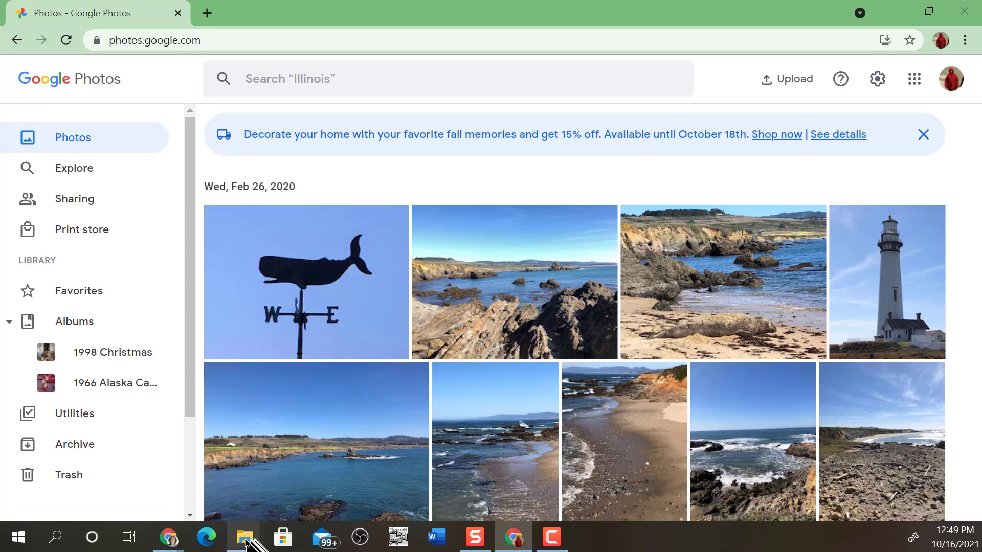
# - Drag the Turkey and Wedding folders from the 1998 window onto Google Photos
pyautogui.moveTo(246, 542)
pyautogui.click(181, 501)
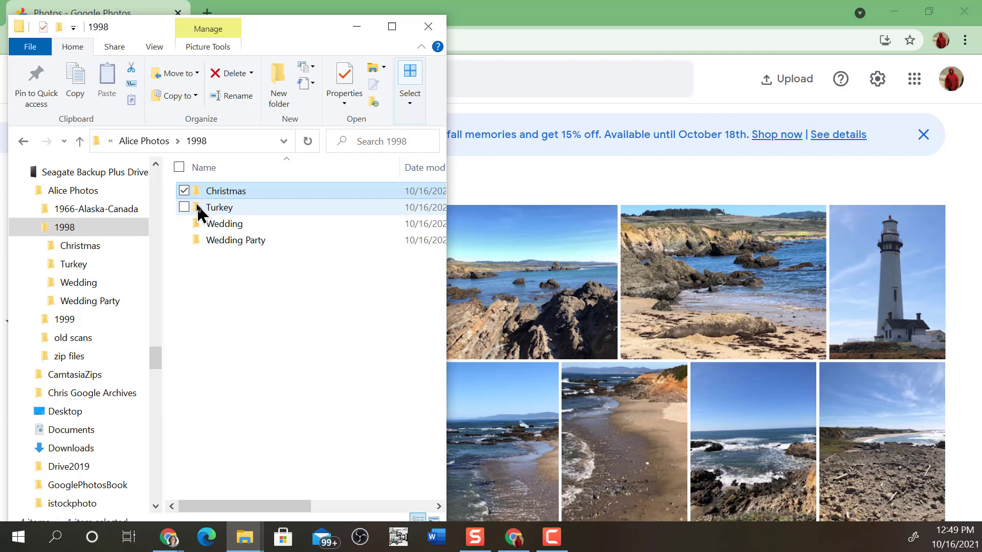
pyautogui.moveTo(200, 212); pyautogui.dragTo(230, 342)
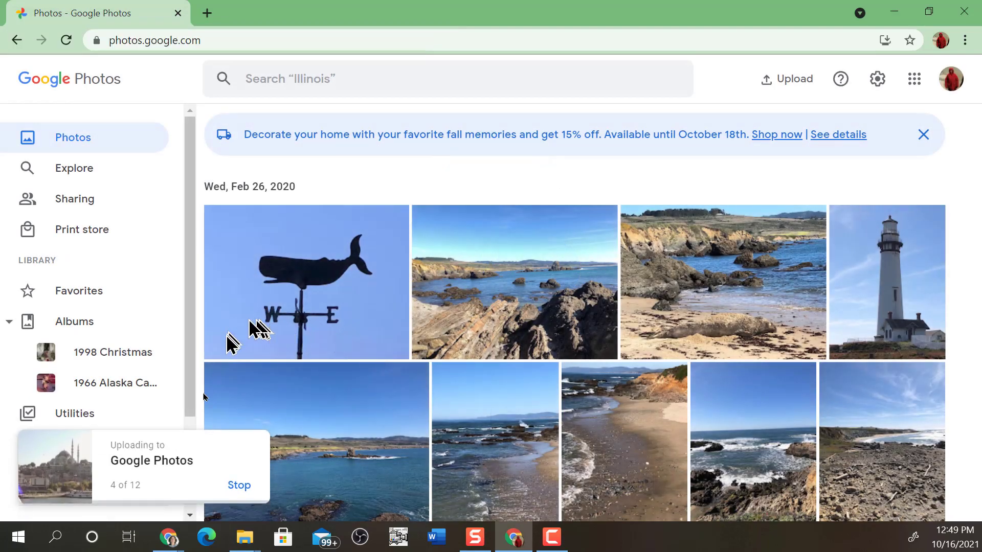
pyautogui.moveTo(245, 537)
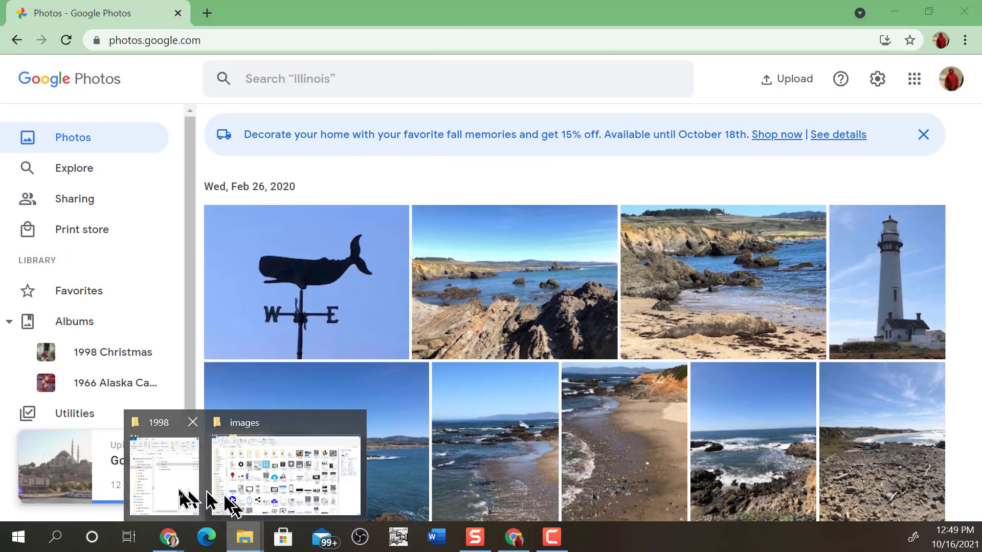
pyautogui.click(164, 476)
pyautogui.moveTo(200, 228); pyautogui.dragTo(228, 358)
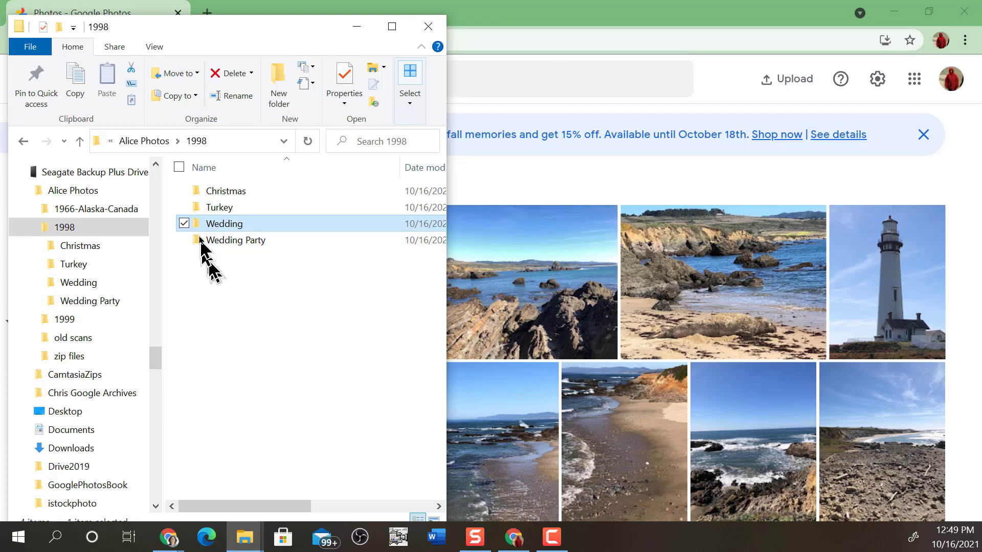
pyautogui.moveTo(198, 232); pyautogui.dragTo(566, 423)
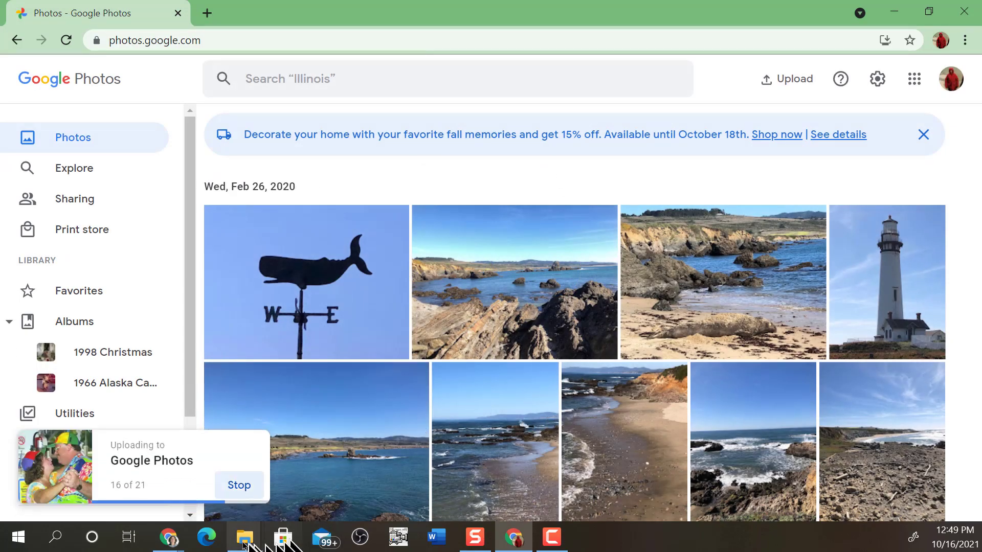
# - Select the Wedding Party folder and drag it onto Google Photos, uploading 31 items
pyautogui.moveTo(244, 543)
pyautogui.click(172, 477)
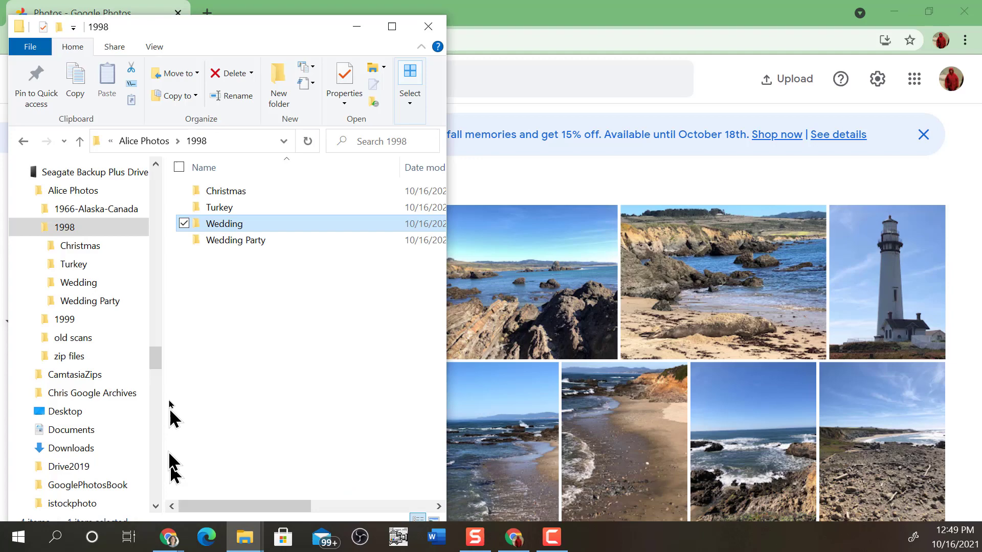
pyautogui.click(200, 248)
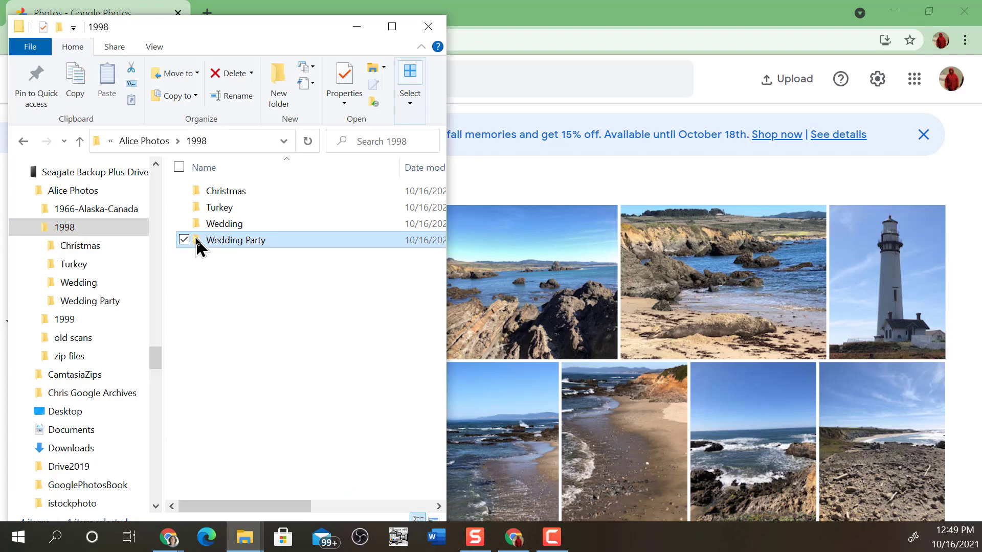
pyautogui.moveTo(200, 247); pyautogui.dragTo(583, 409)
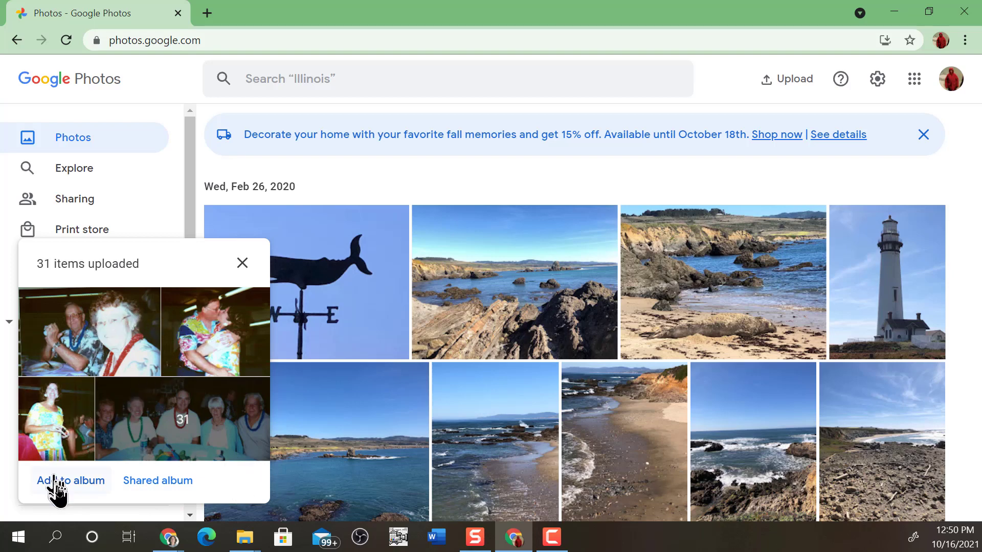
# - Put the 31 uploaded photos into a new album titled 'Wedding Party', then review the library
pyautogui.click(76, 483)
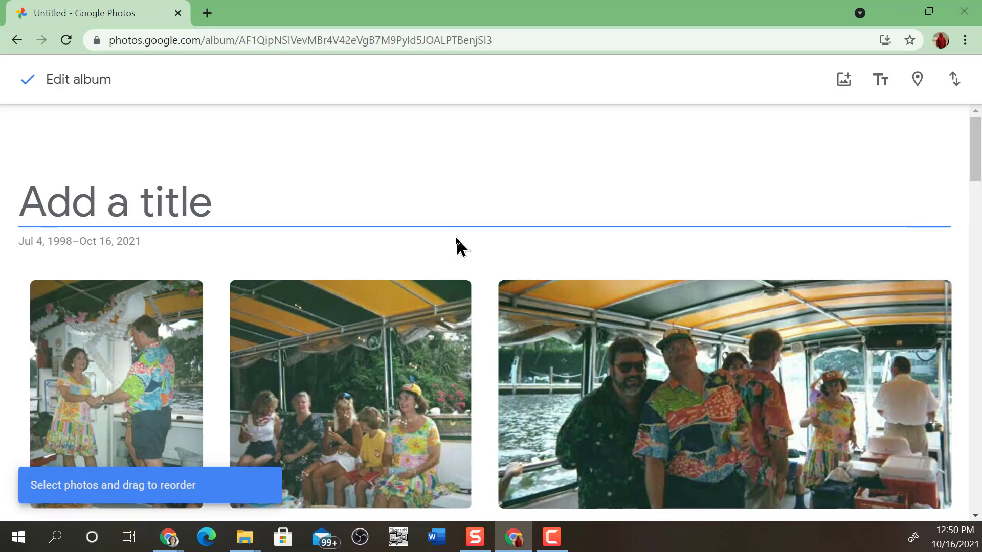
pyautogui.write('Wedding ')
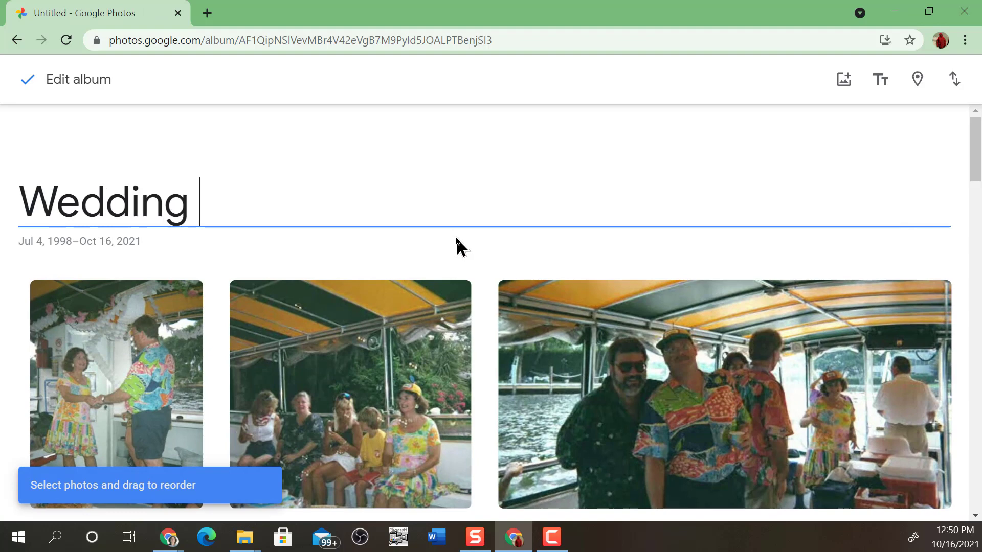
pyautogui.write('Party')
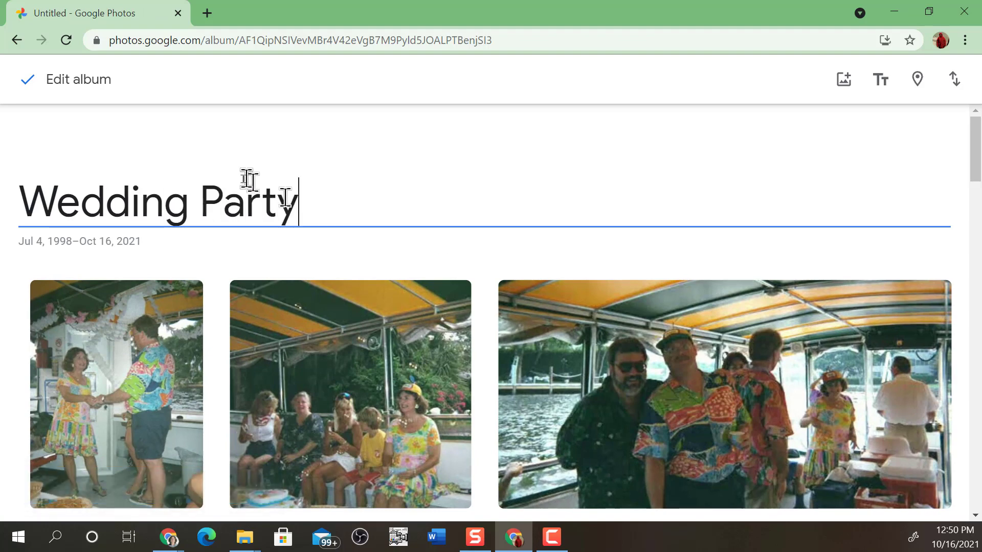
pyautogui.click(28, 81)
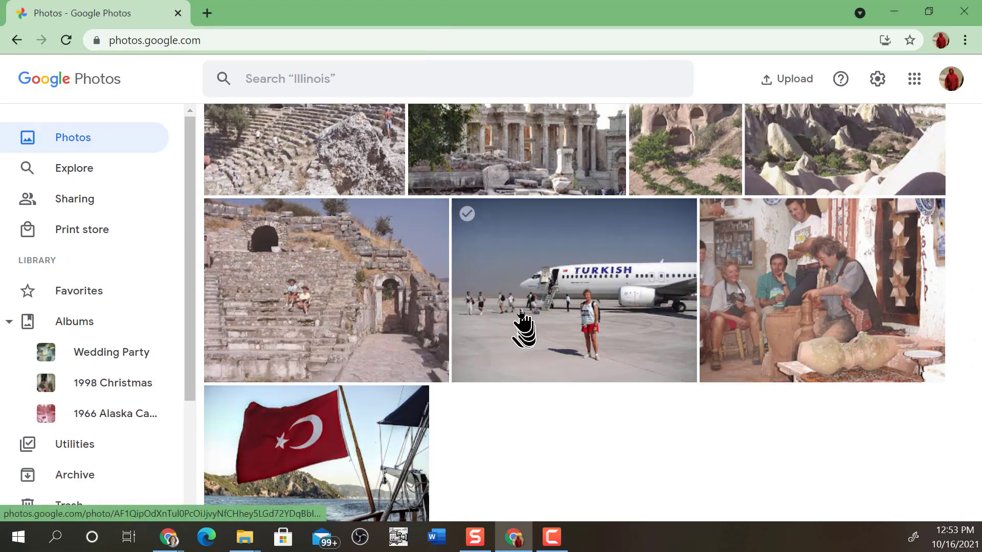
pyautogui.scroll(10, 522, 329)
pyautogui.scroll(-5, 512, 327)
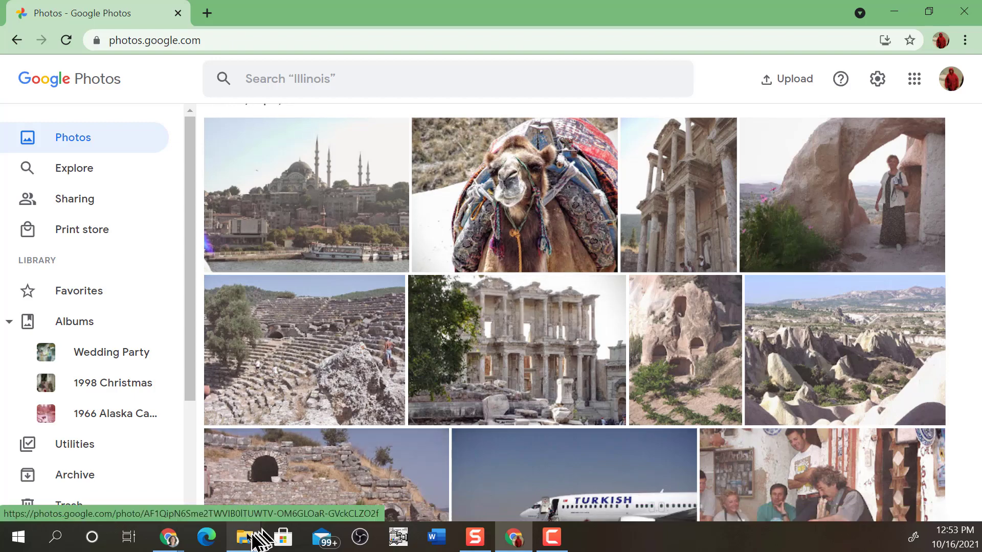
# - Upload the Turkey folder's 12 photos from the 1998 folder into Google Photos
pyautogui.moveTo(240, 541)
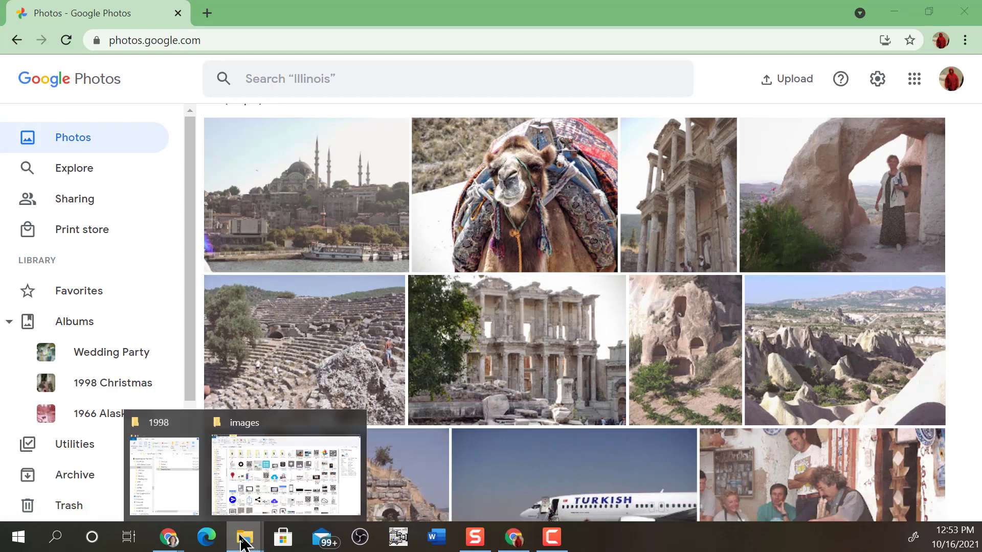
pyautogui.click(165, 480)
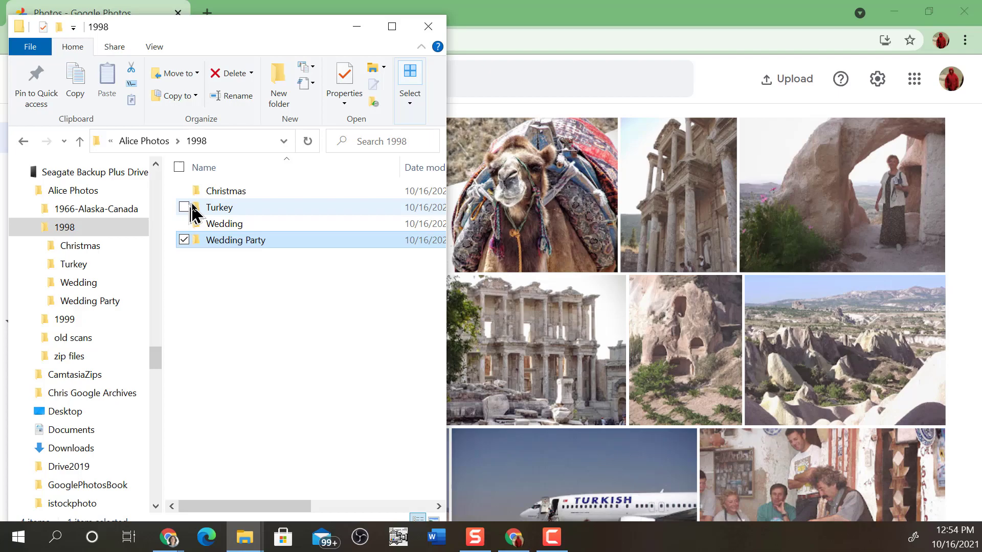
pyautogui.moveTo(192, 205); pyautogui.dragTo(566, 354)
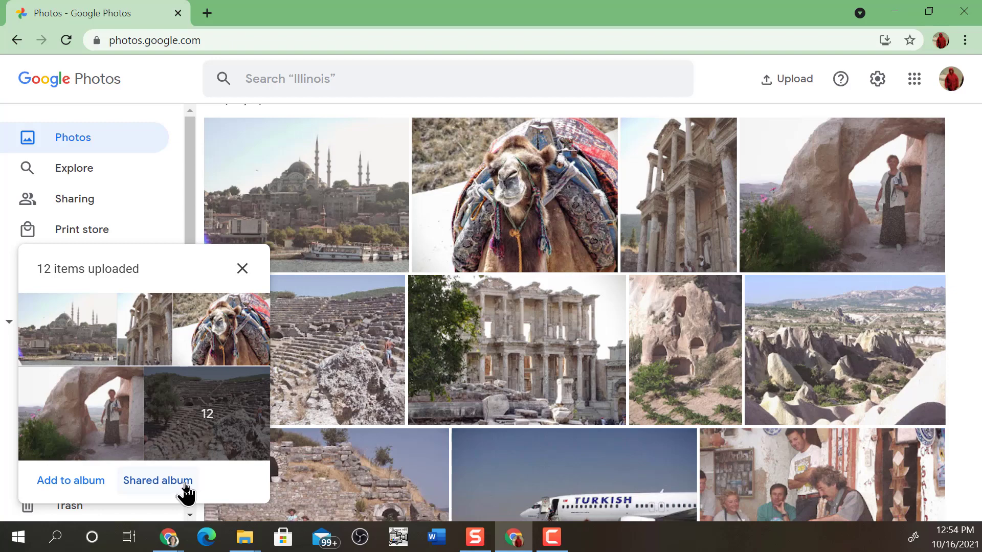
# - Put the 12 uploads into a new album, Turkey 1999, then return to the library
pyautogui.click(79, 481)
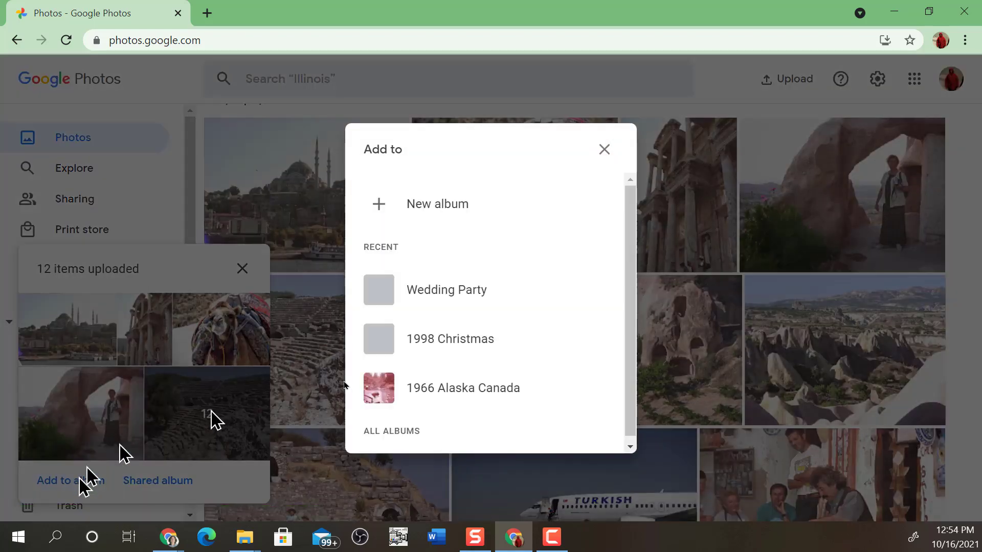
pyautogui.click(385, 207)
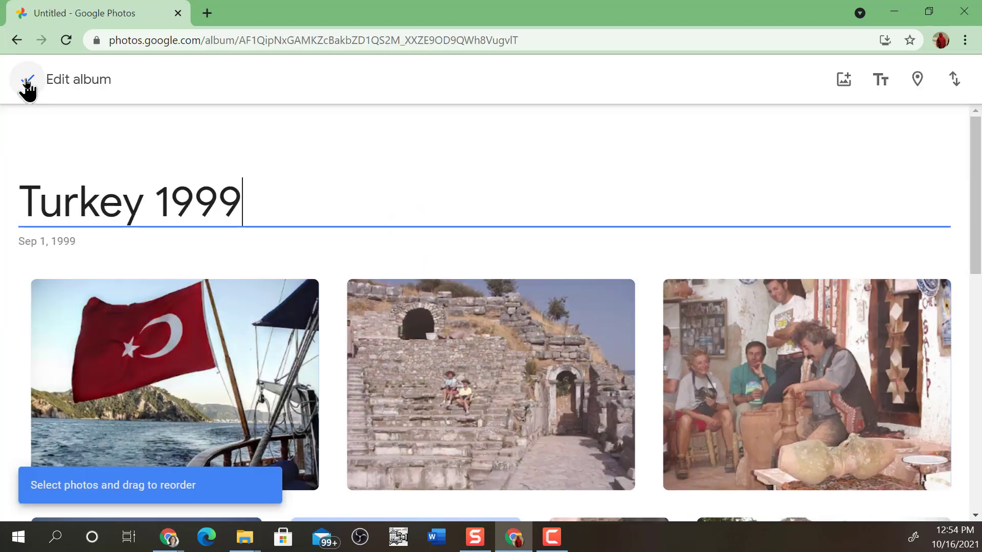
pyautogui.click(27, 82)
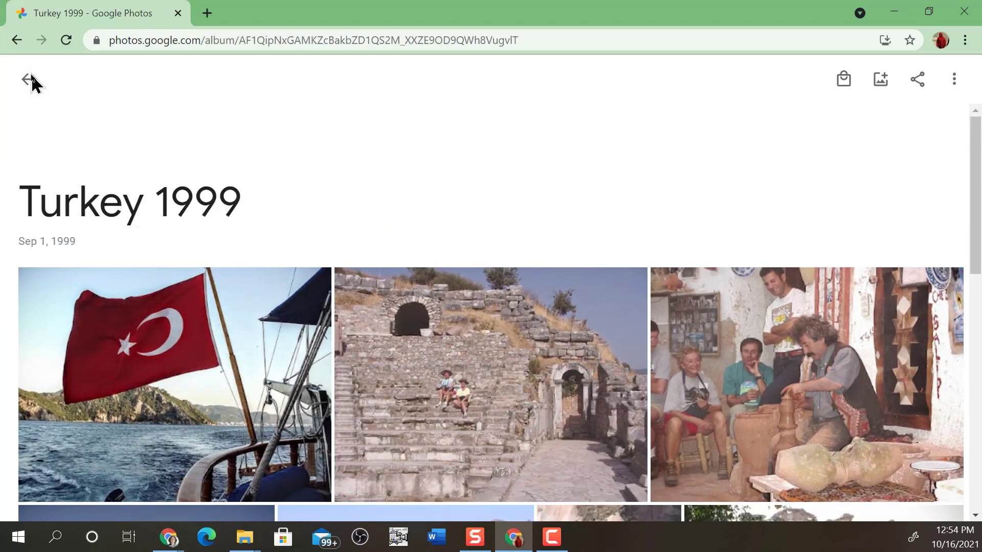
pyautogui.click(22, 82)
# - Upload the Wedding folder's 9 photos from the 1998 folder into Google Photos
pyautogui.moveTo(241, 537)
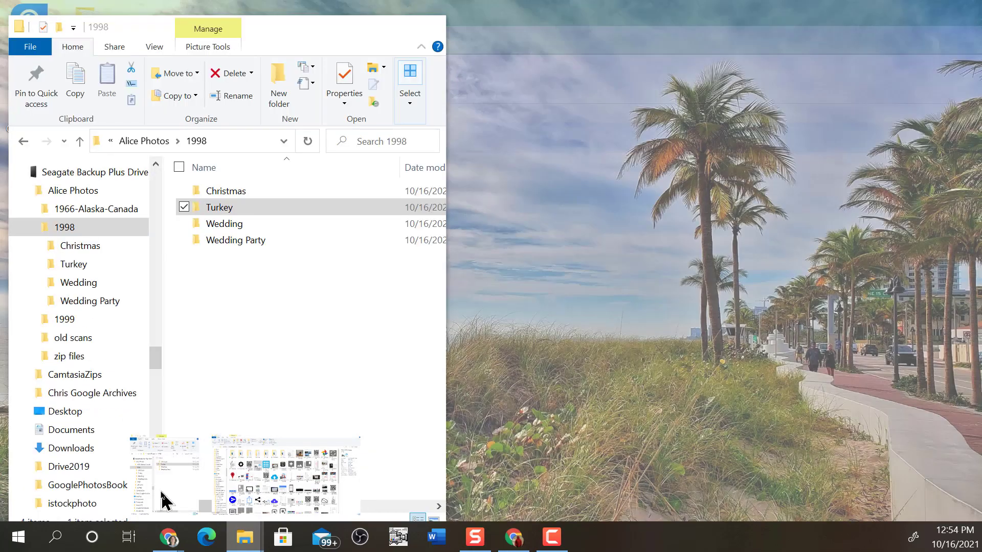
pyautogui.click(164, 499)
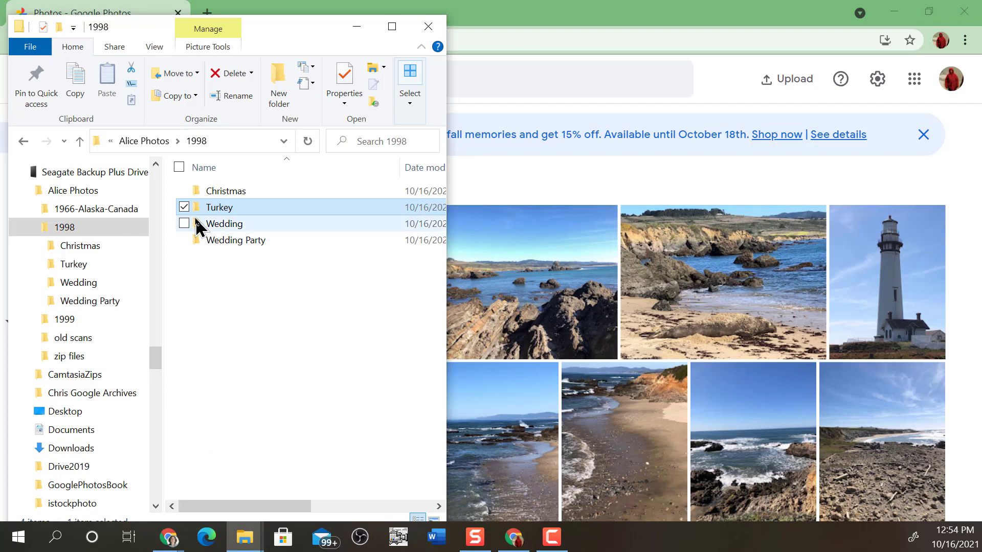
pyautogui.moveTo(198, 226); pyautogui.dragTo(510, 296)
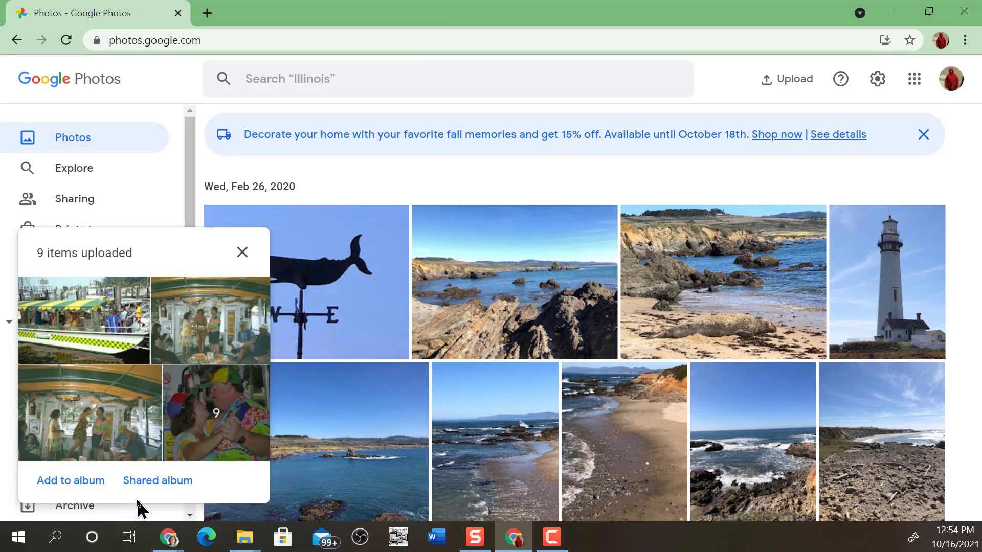
# - Add the 9 uploads to a new album titled 'Wedding'
pyautogui.click(80, 481)
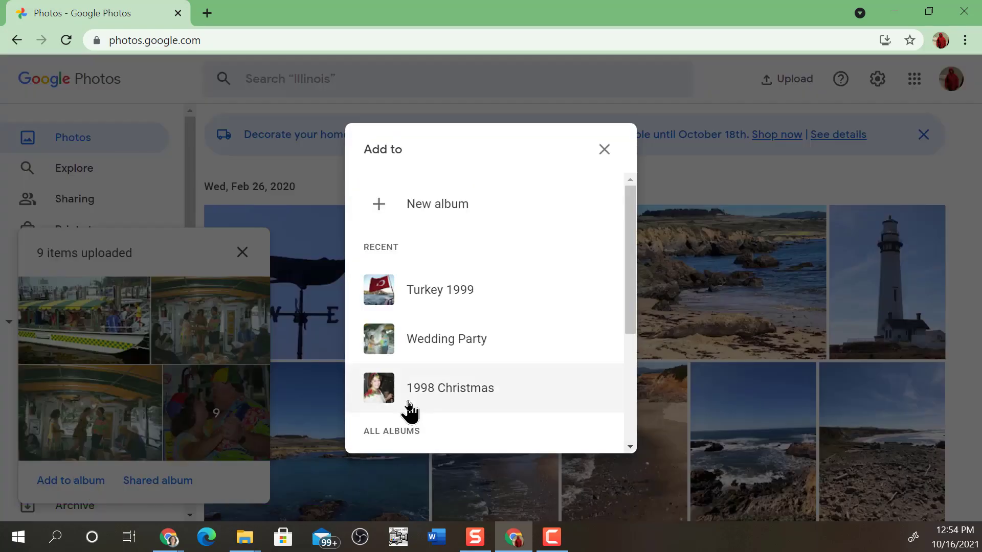
pyautogui.click(408, 210)
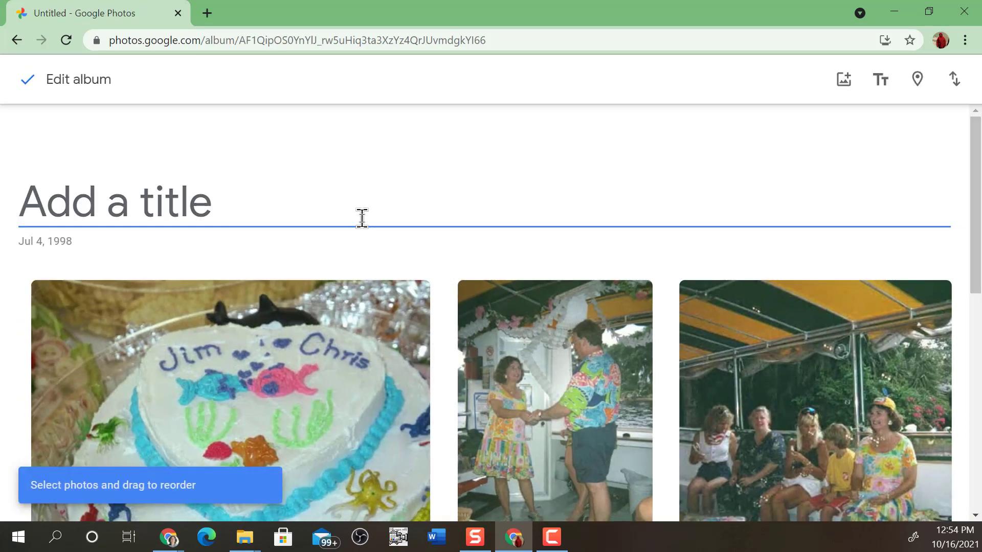
pyautogui.write('Wedding')
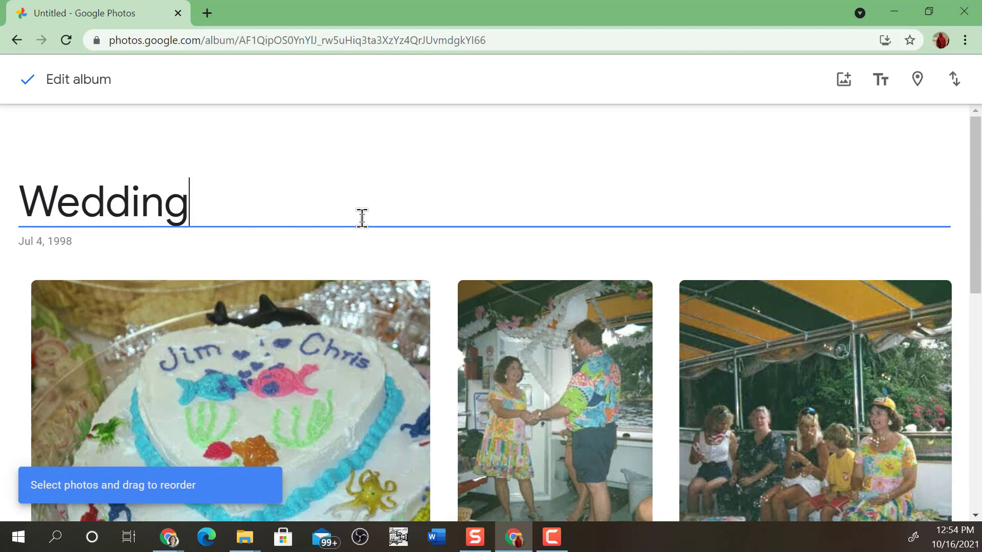
pyautogui.click(29, 82)
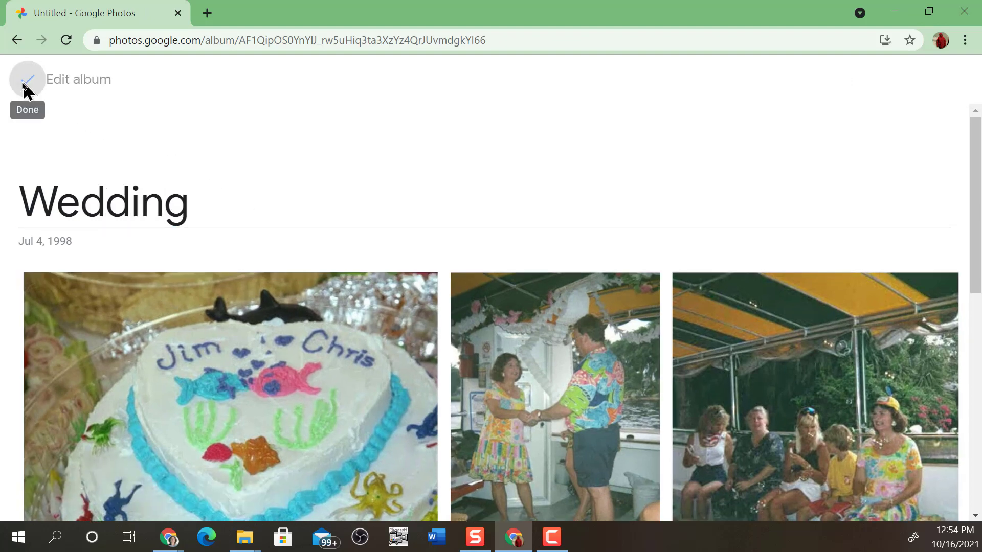